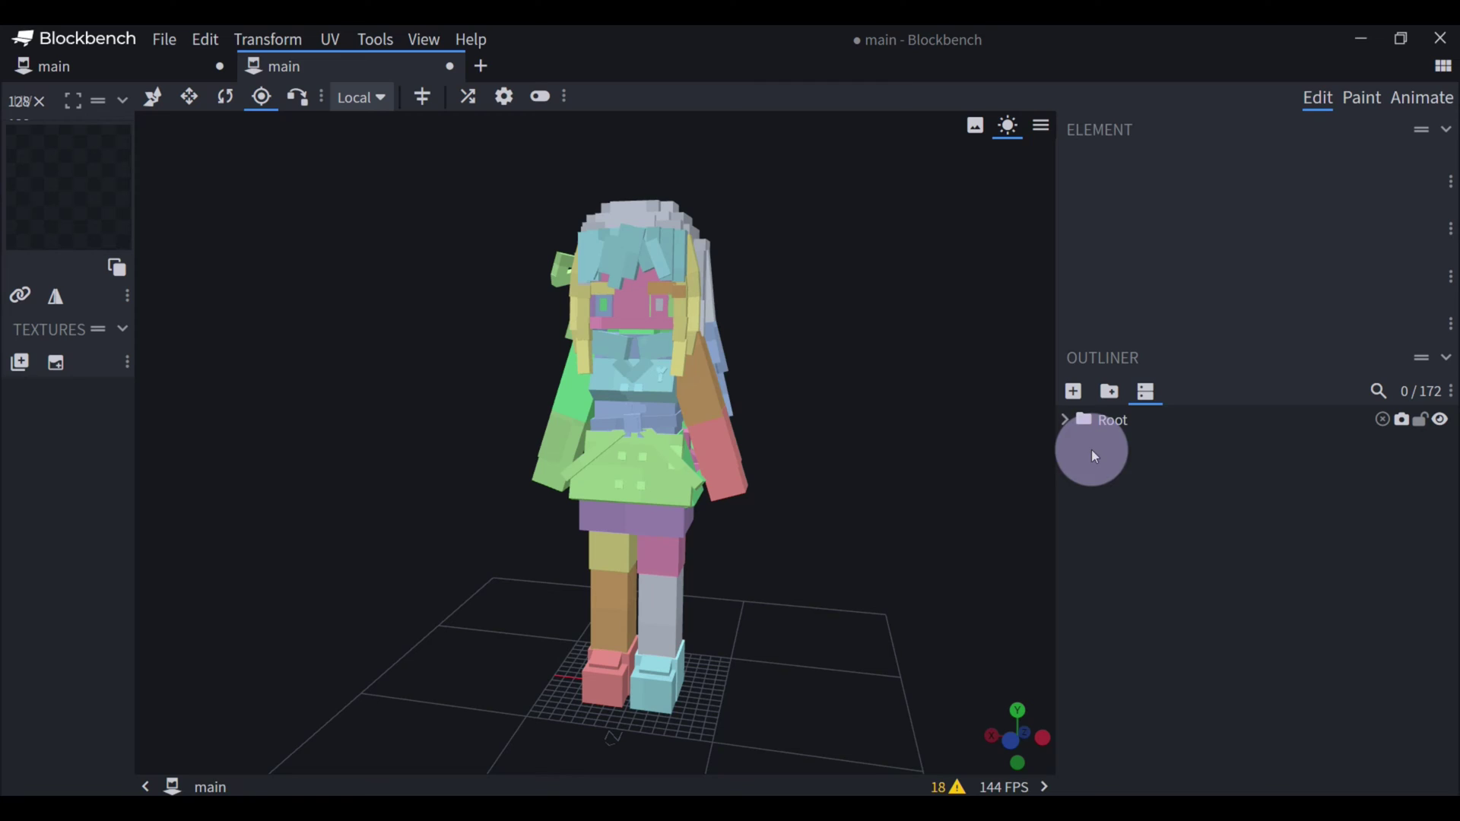
Expand Root, MAllBody and AllBody to reveal UpBody and DownBody, then switch to the mermaid model.
click(1064, 418)
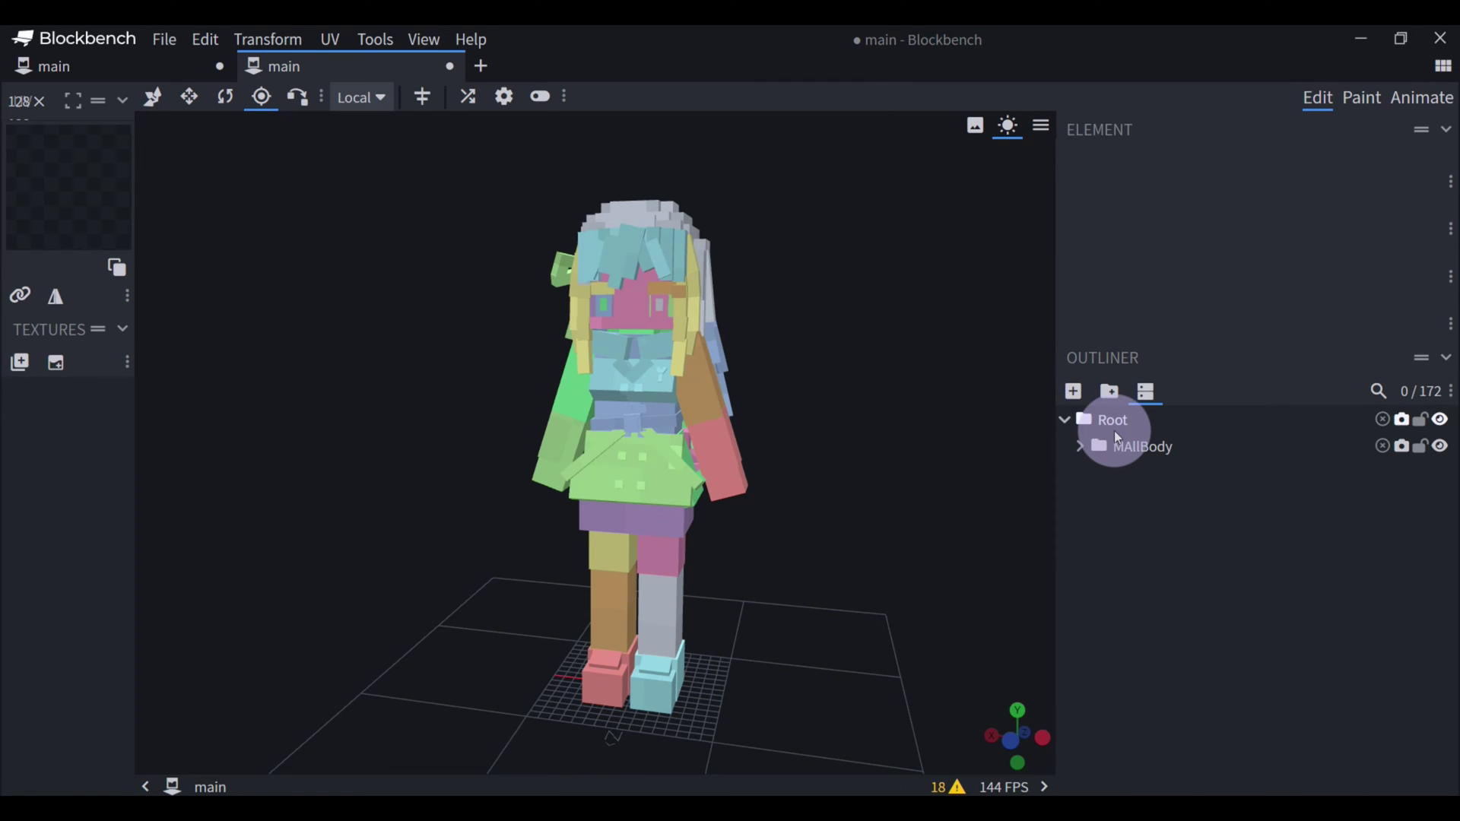
click(1080, 449)
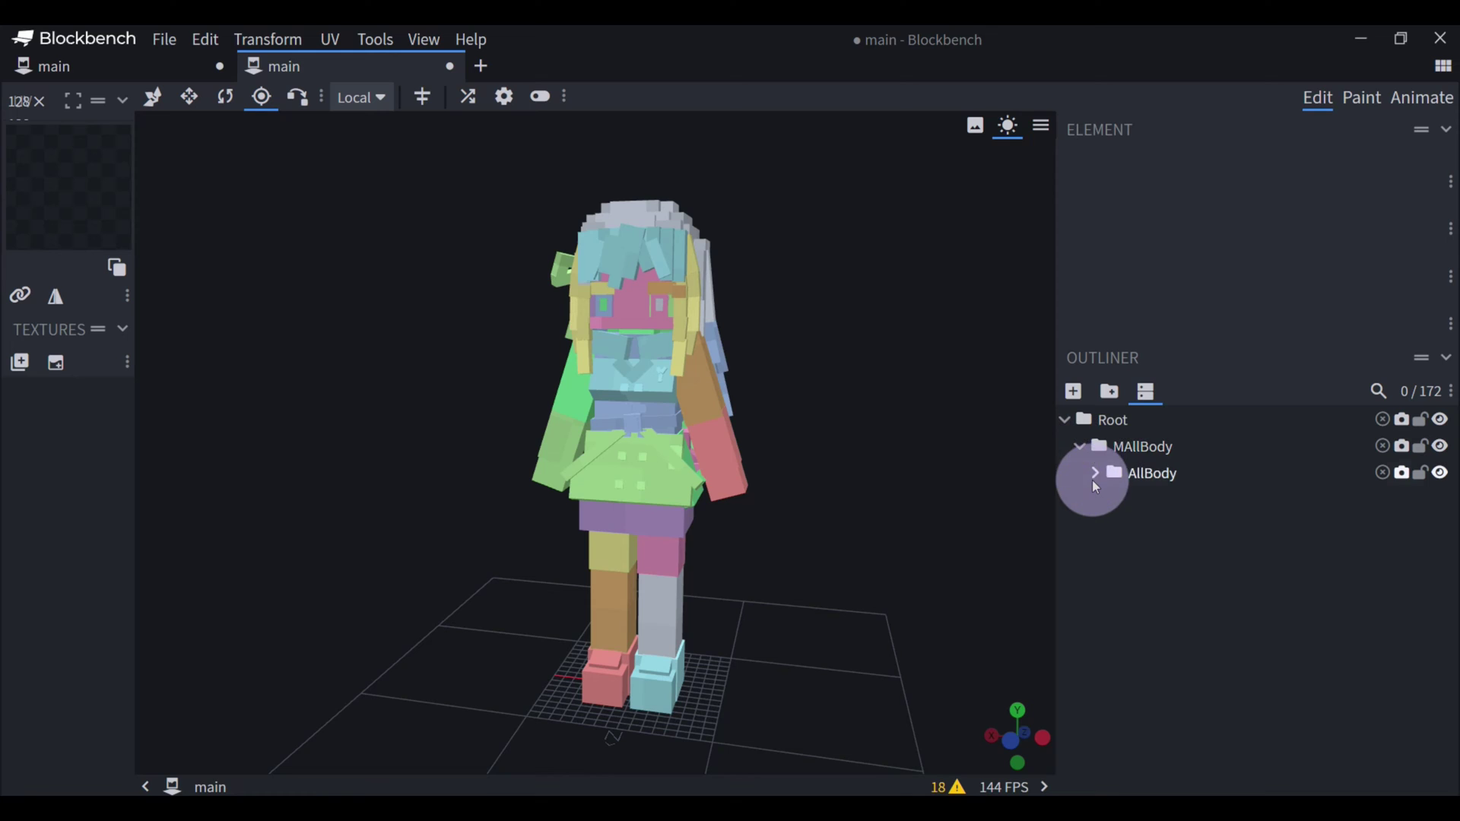
click(1094, 475)
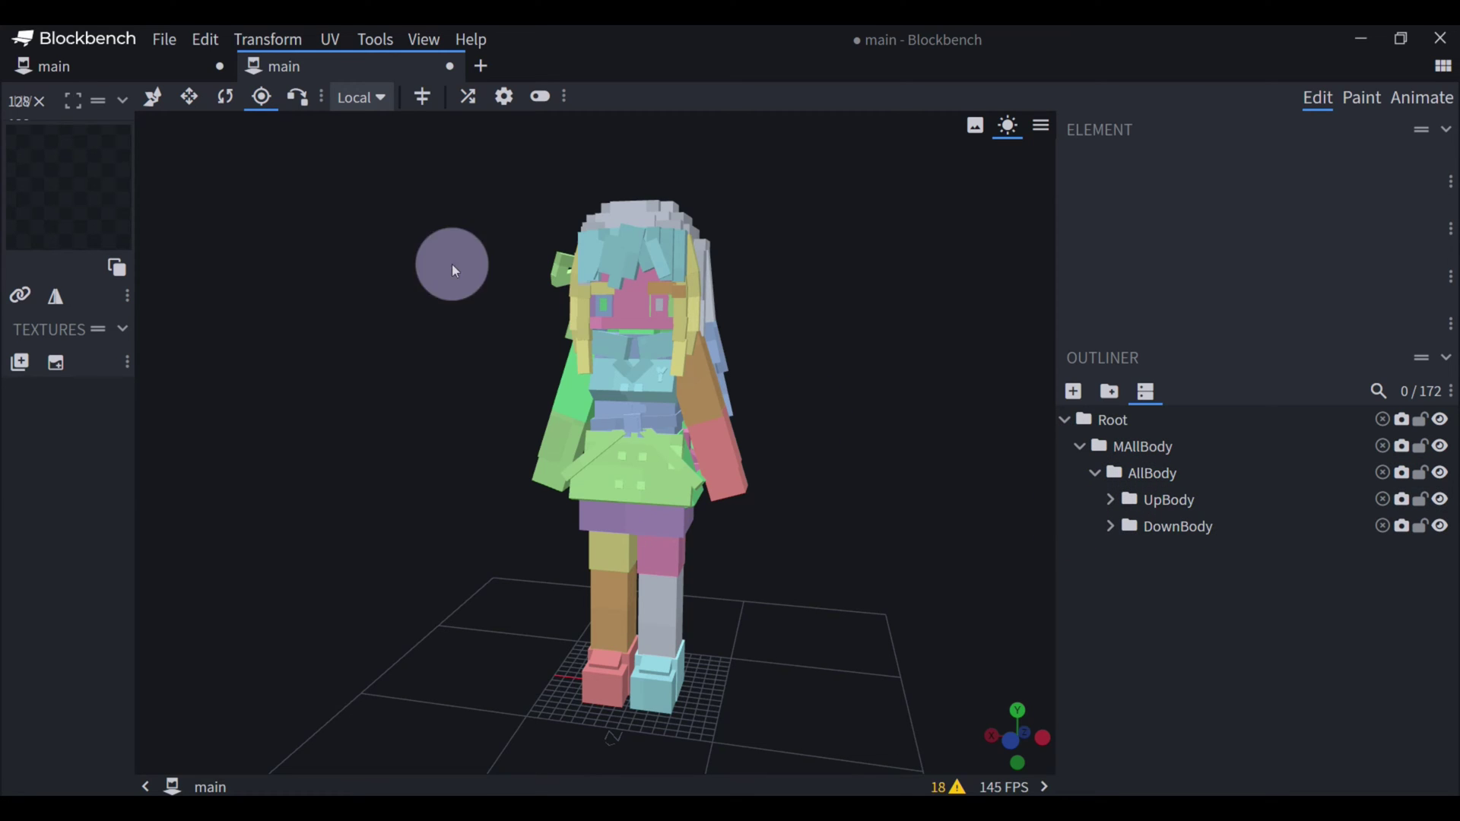
click(123, 74)
Expand the mermaid's UpBody and AllHead groups in the Outliner and select the Head group.
mouse_move(912, 441)
mouse_down()
mouse_move(865, 447)
mouse_move(841, 375)
mouse_move(821, 572)
mouse_move(1002, 461)
mouse_move(947, 560)
mouse_move(949, 538)
mouse_move(831, 408)
mouse_move(898, 418)
mouse_up()
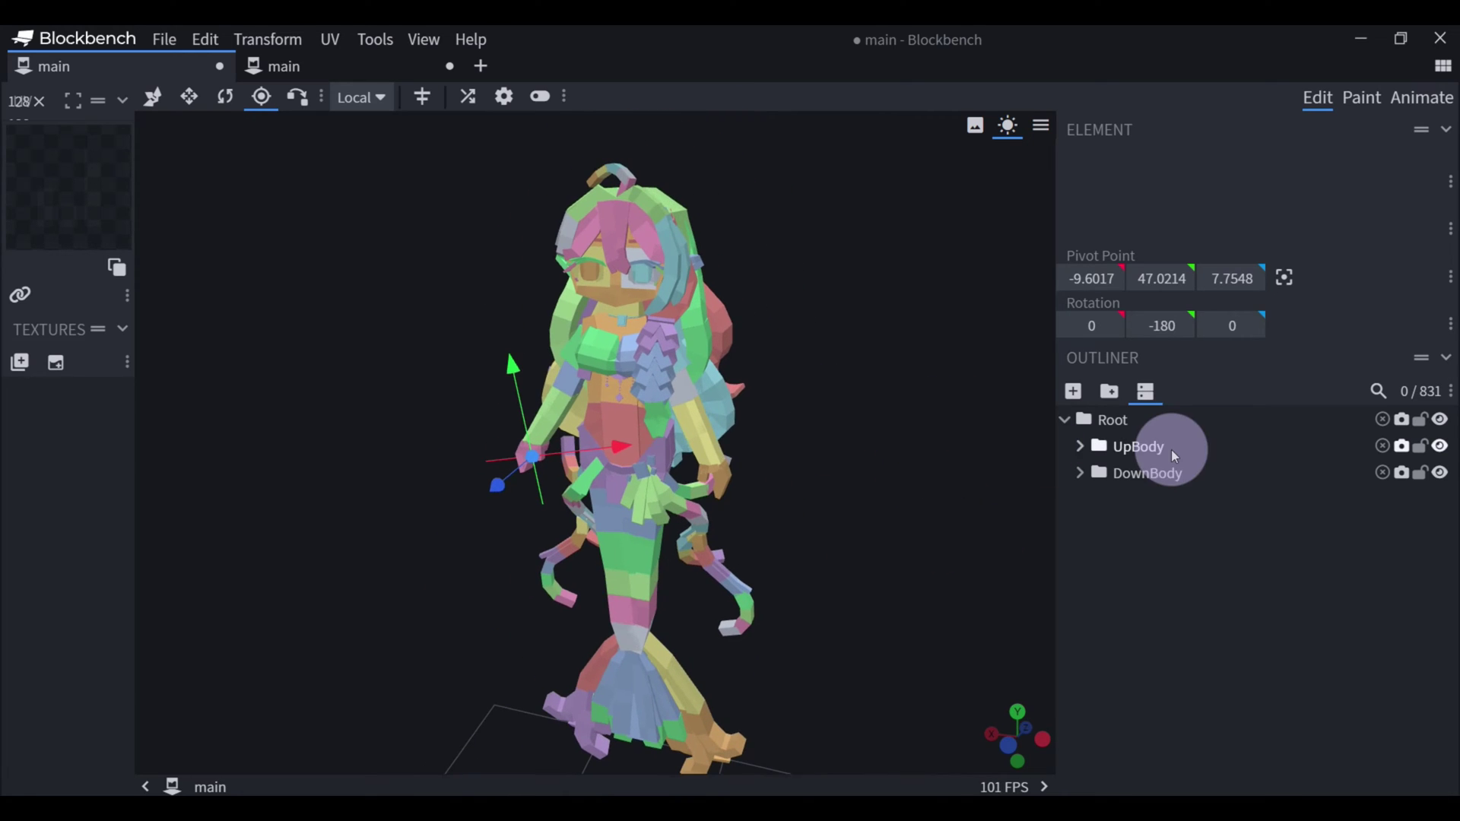
click(1082, 454)
click(1104, 454)
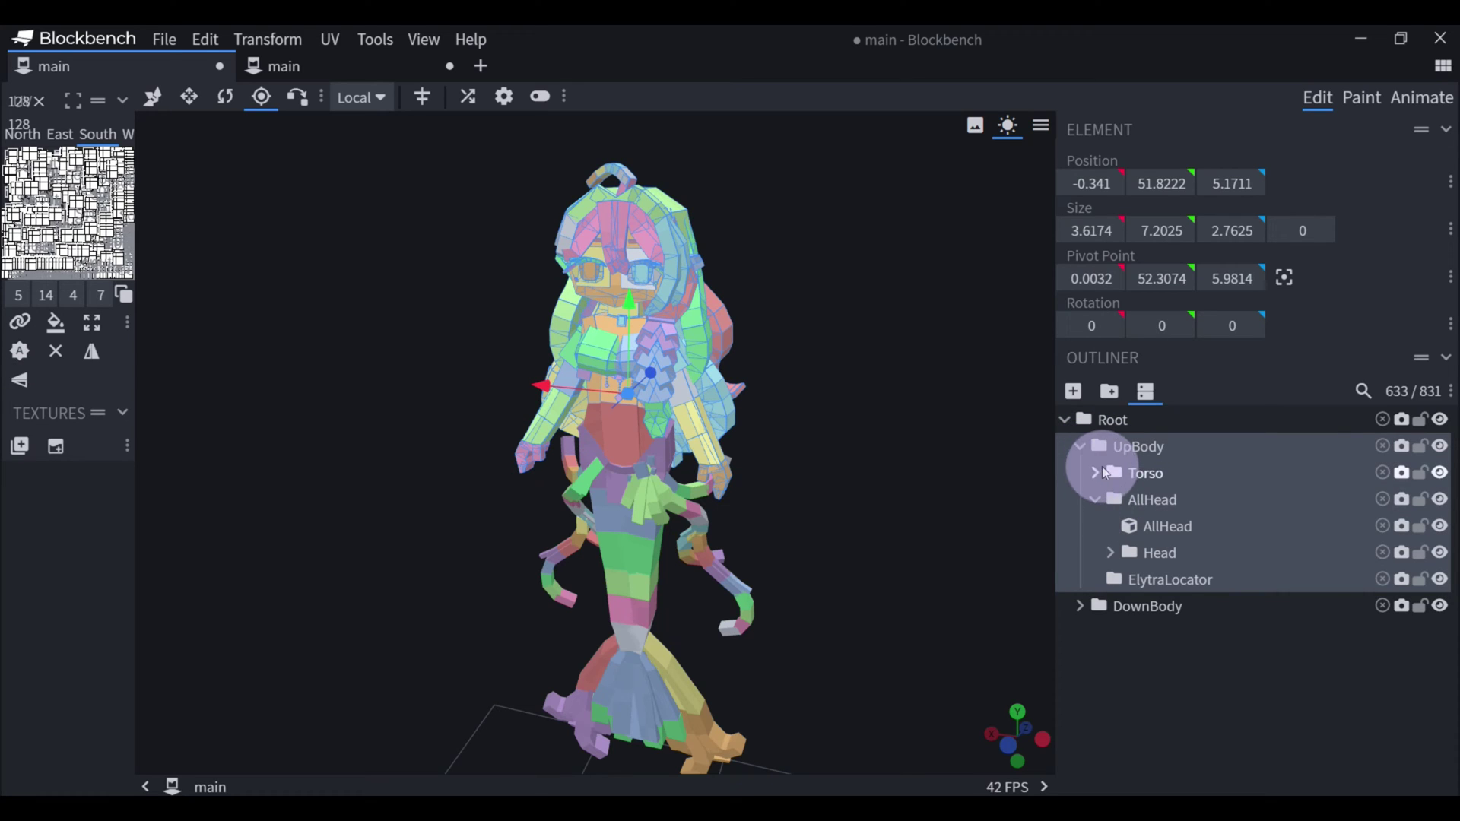
click(1096, 499)
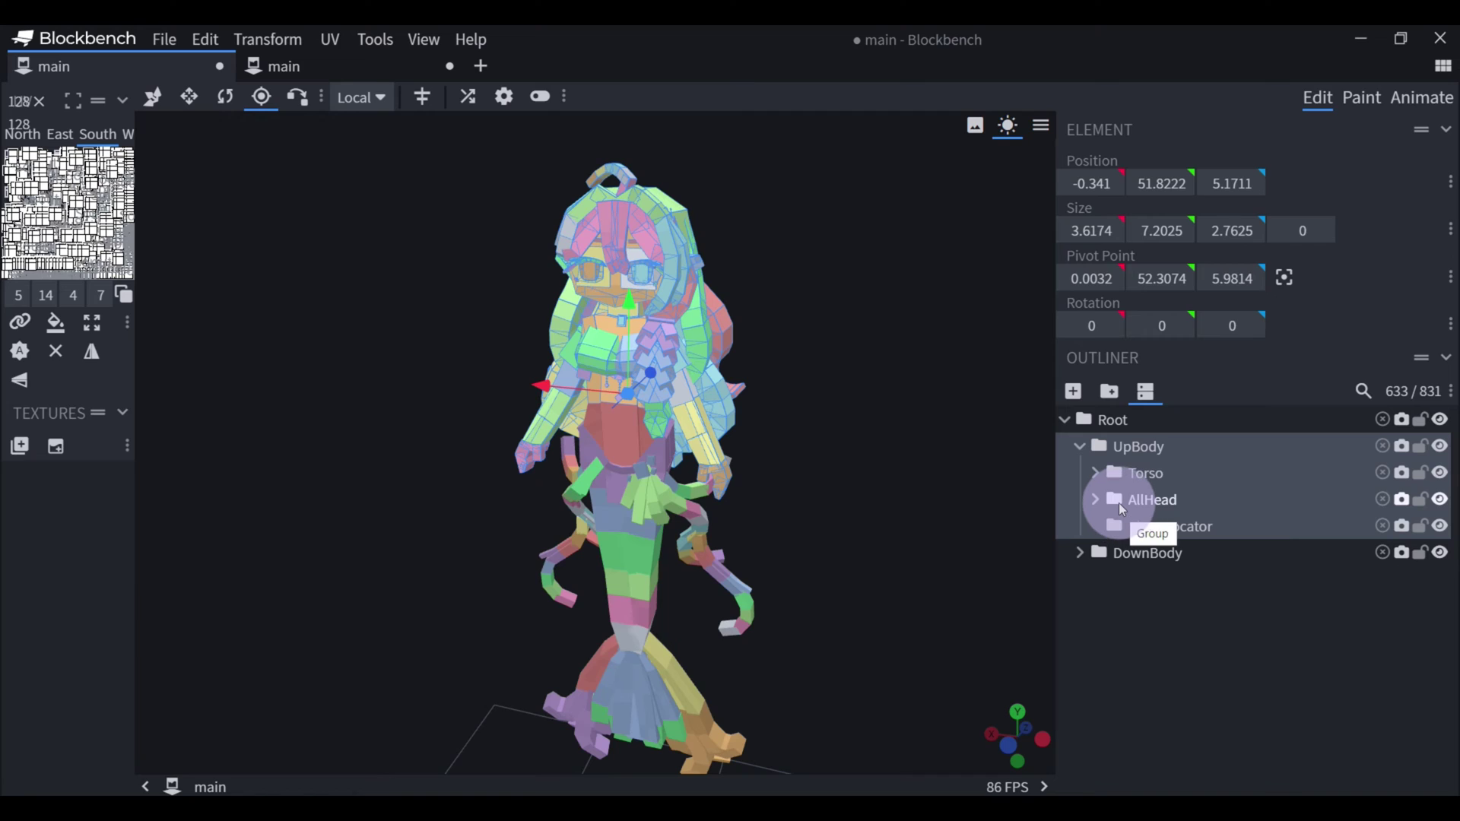
click(1170, 503)
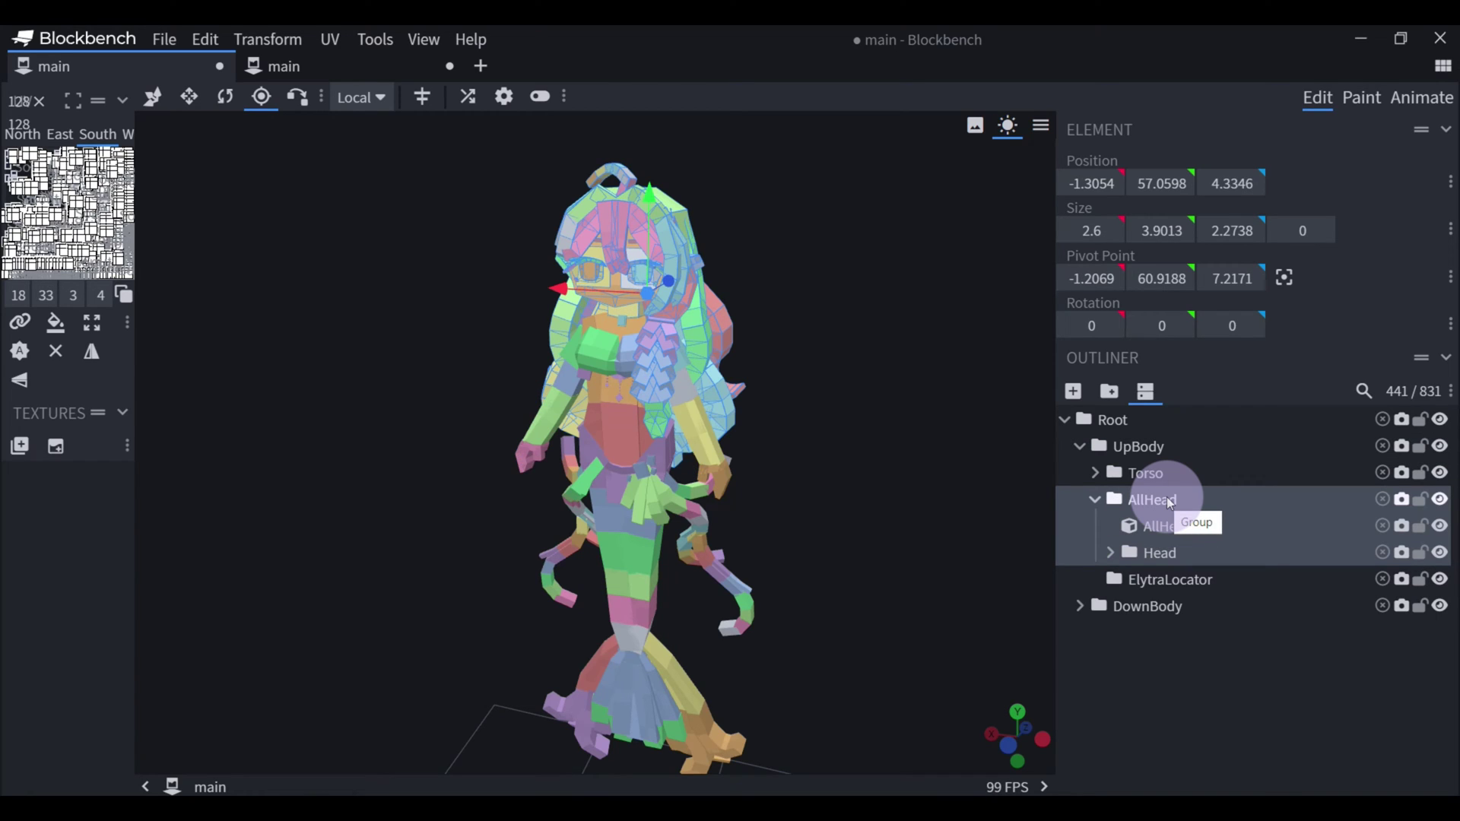
click(1168, 555)
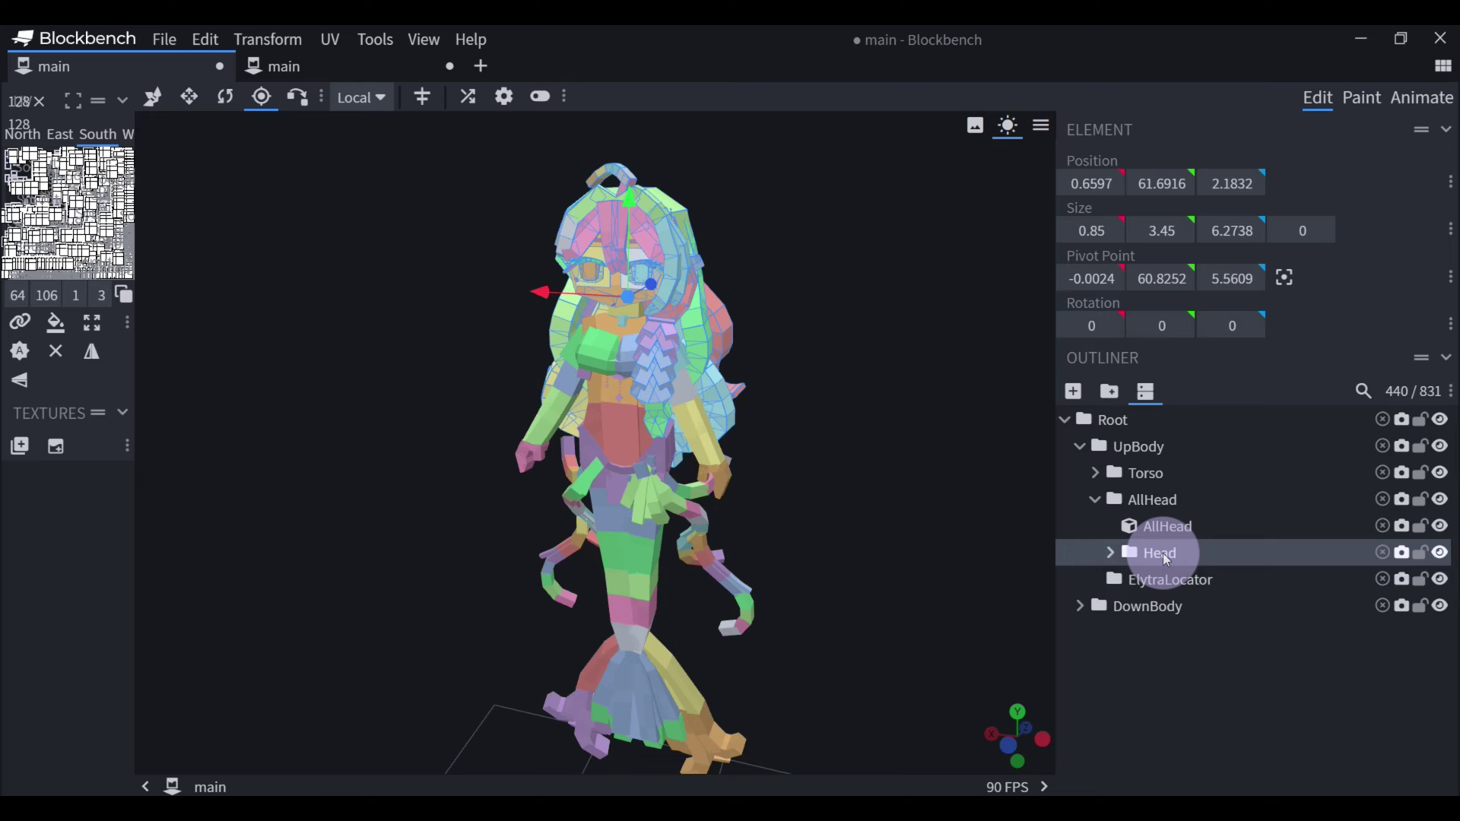
Select the model's RightHand group and then its RightHandLocator in the Outliner.
scroll(483, 461, up, 3)
click(497, 458)
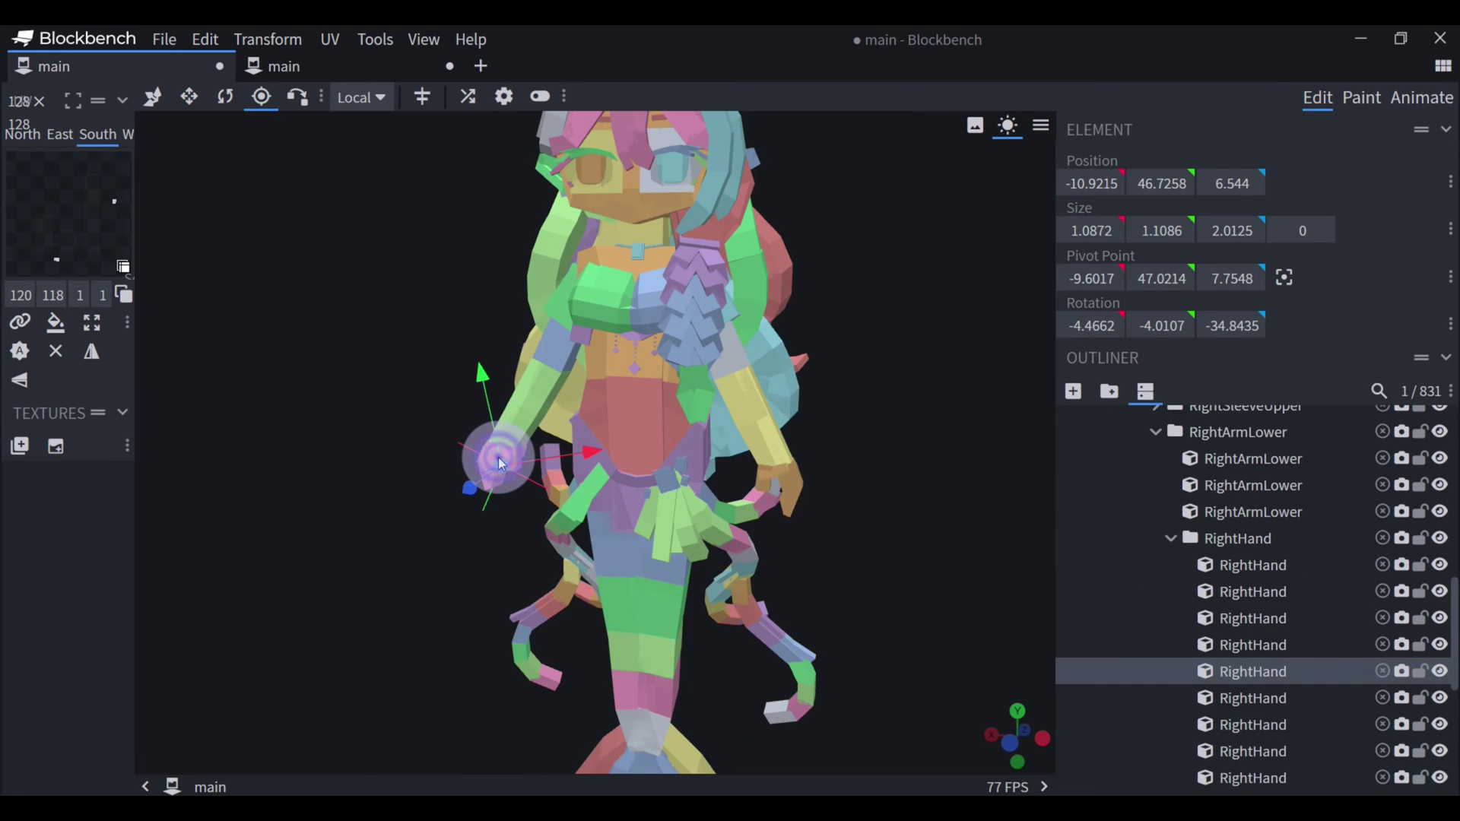
scroll(1233, 578, down, 3)
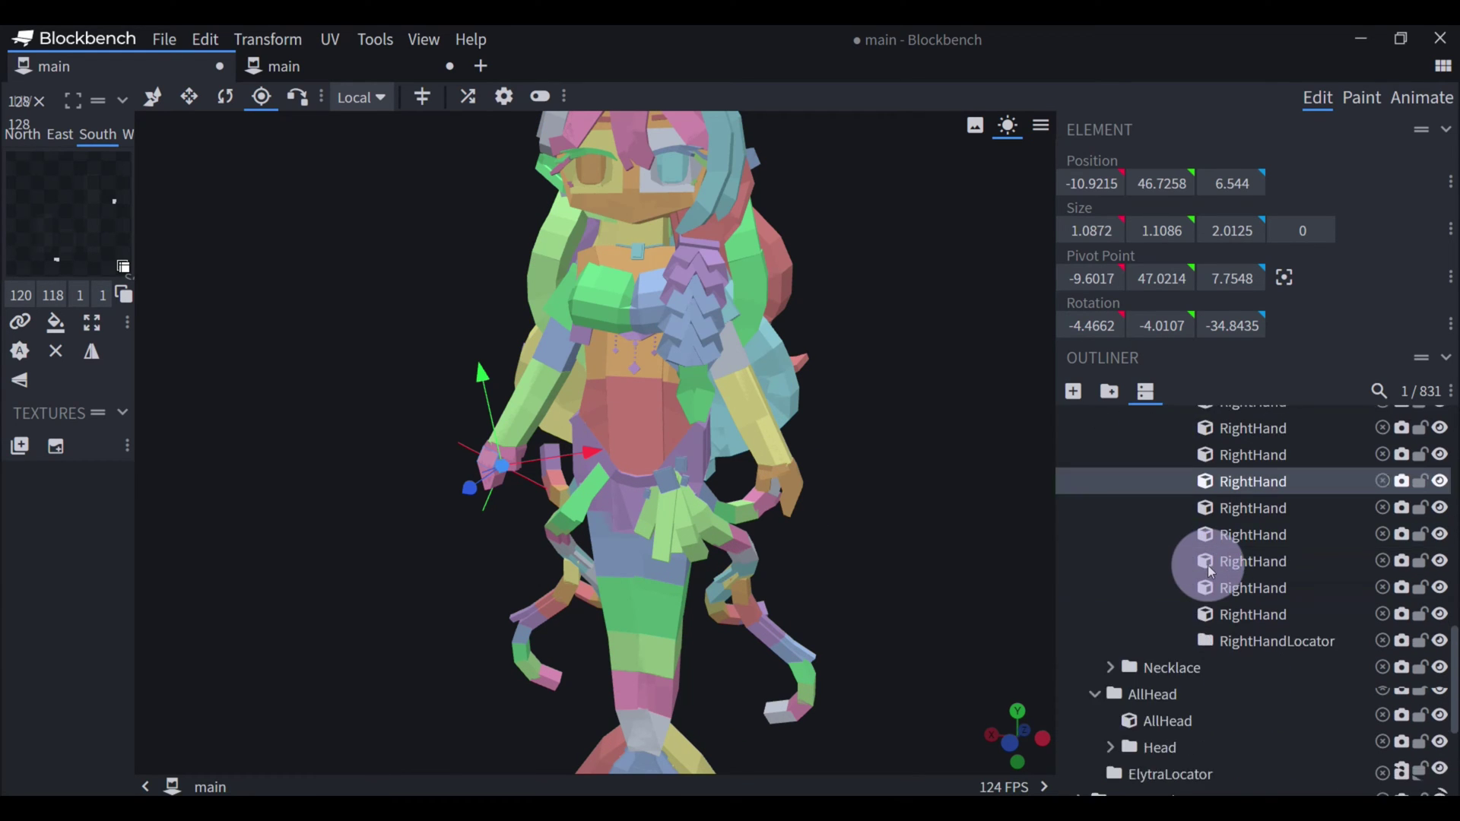
scroll(1261, 643, up, 1)
scroll(1259, 609, up, 1)
click(1234, 539)
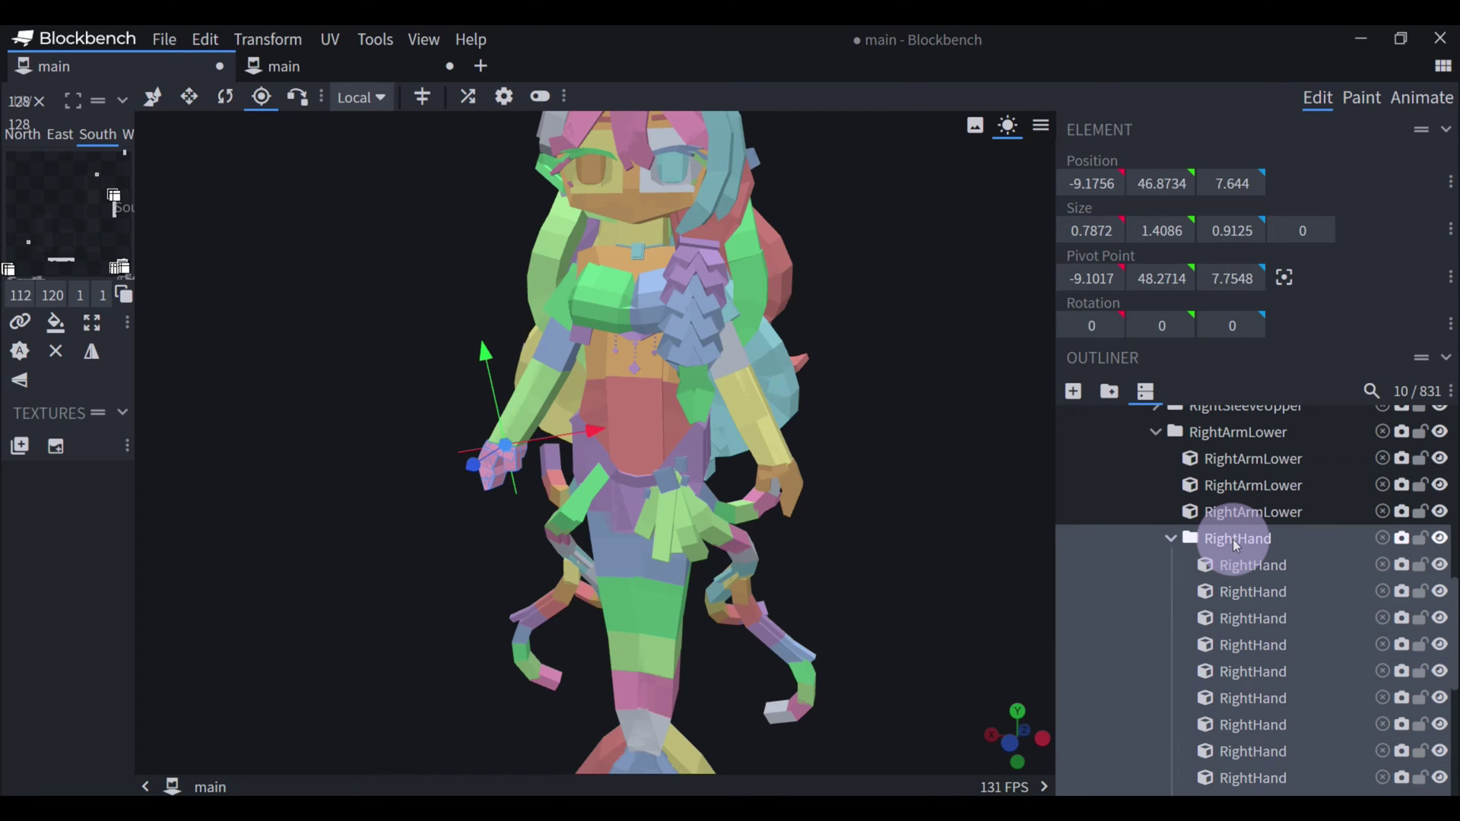
scroll(1234, 540, down, 3)
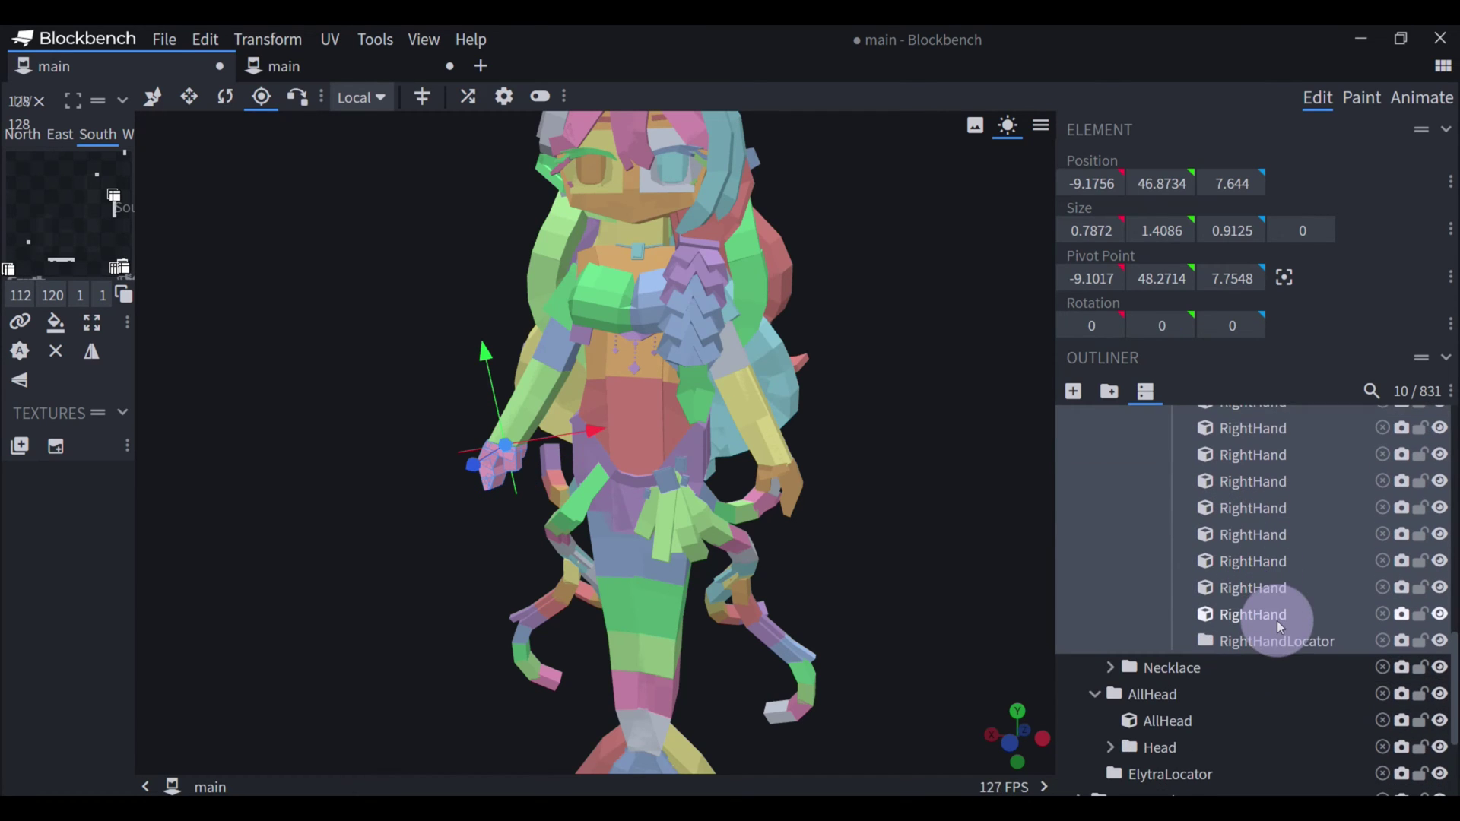
click(1259, 647)
Switch to the Pivot Tool and orbit around the right hand to inspect the locator.
scroll(550, 498, up, 2)
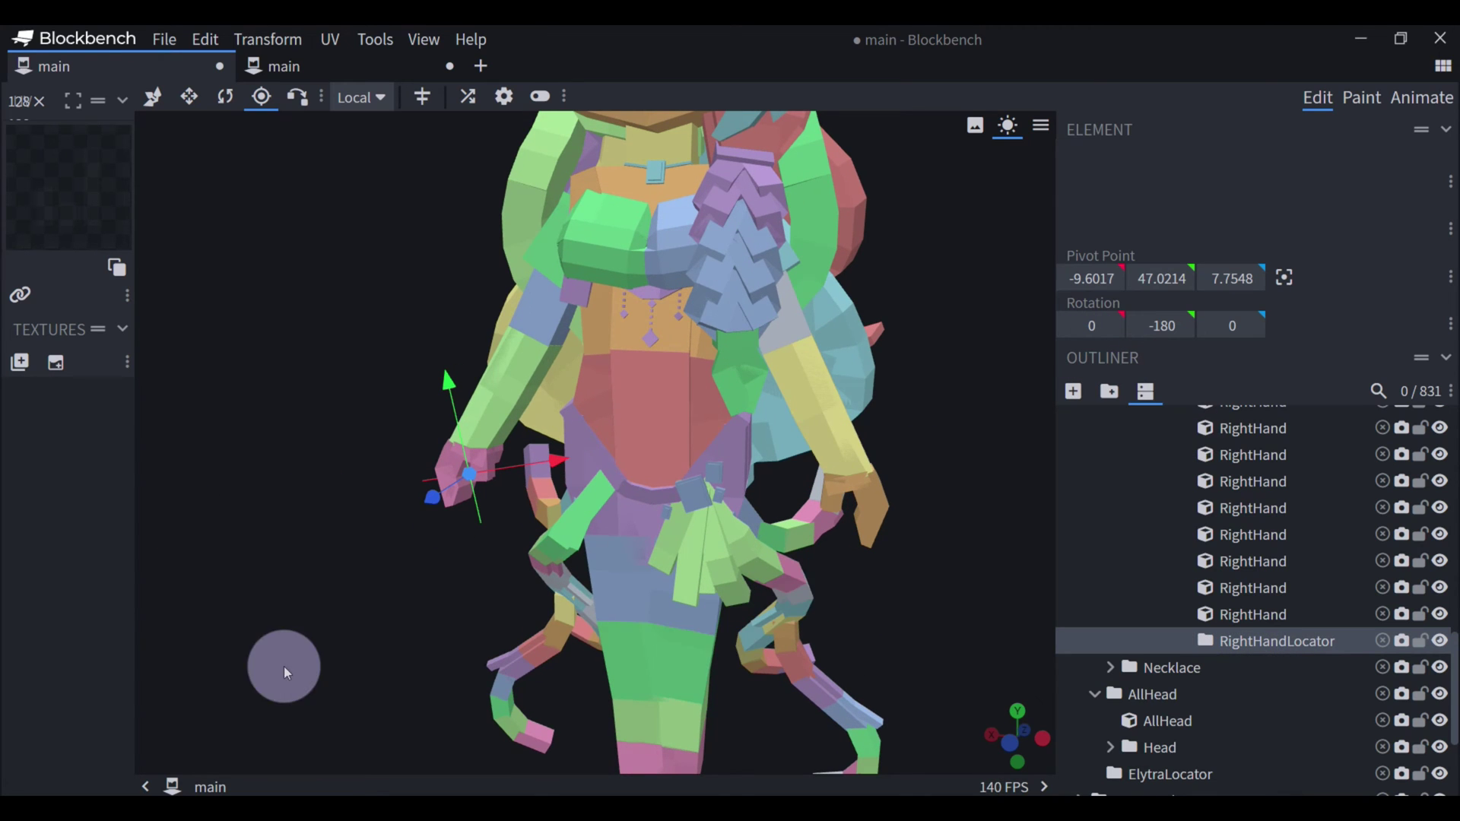
scroll(411, 609, up, 1)
scroll(360, 275, up, 2)
click(261, 97)
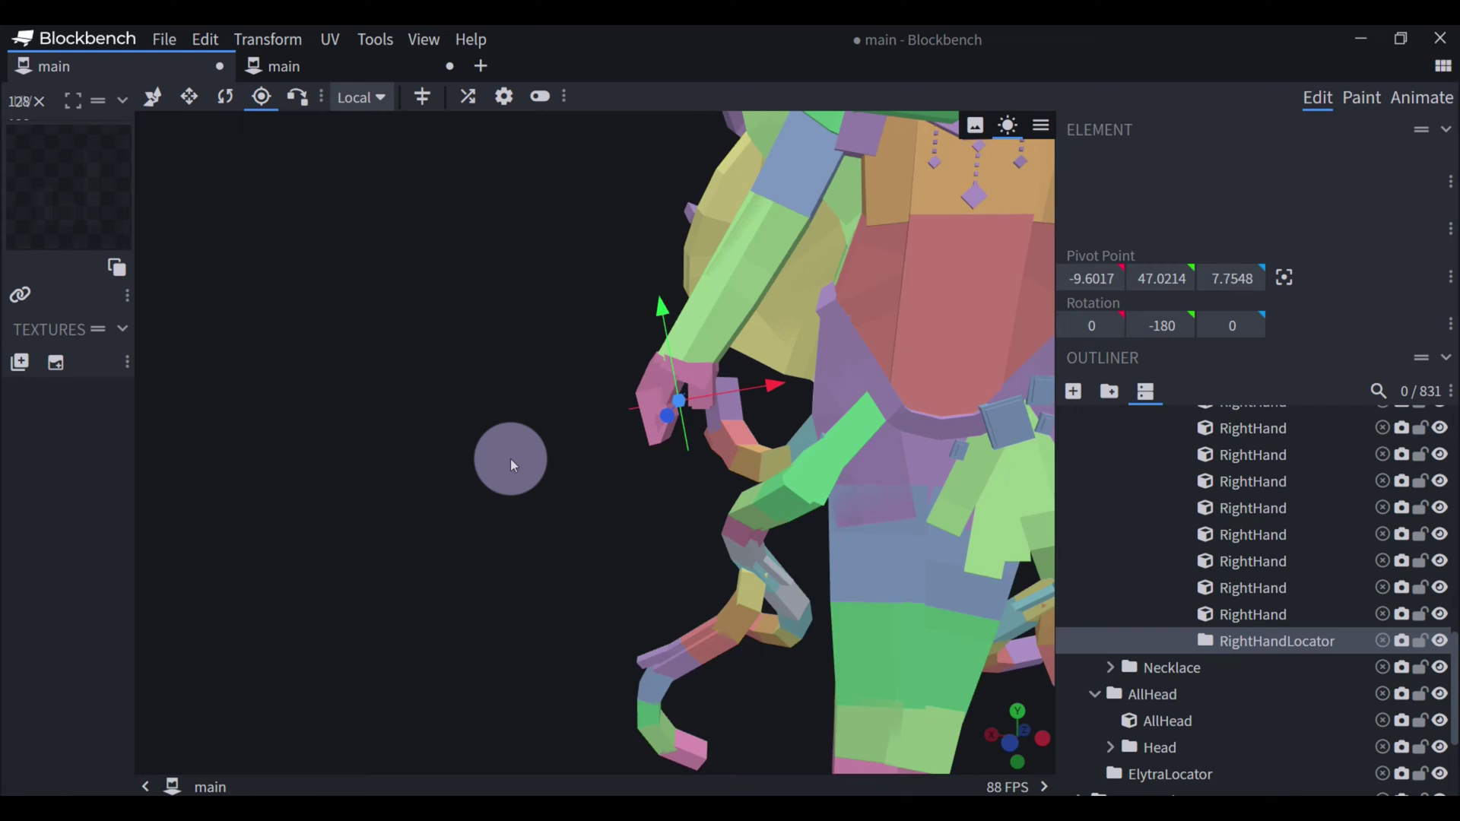
scroll(494, 449, up, 5)
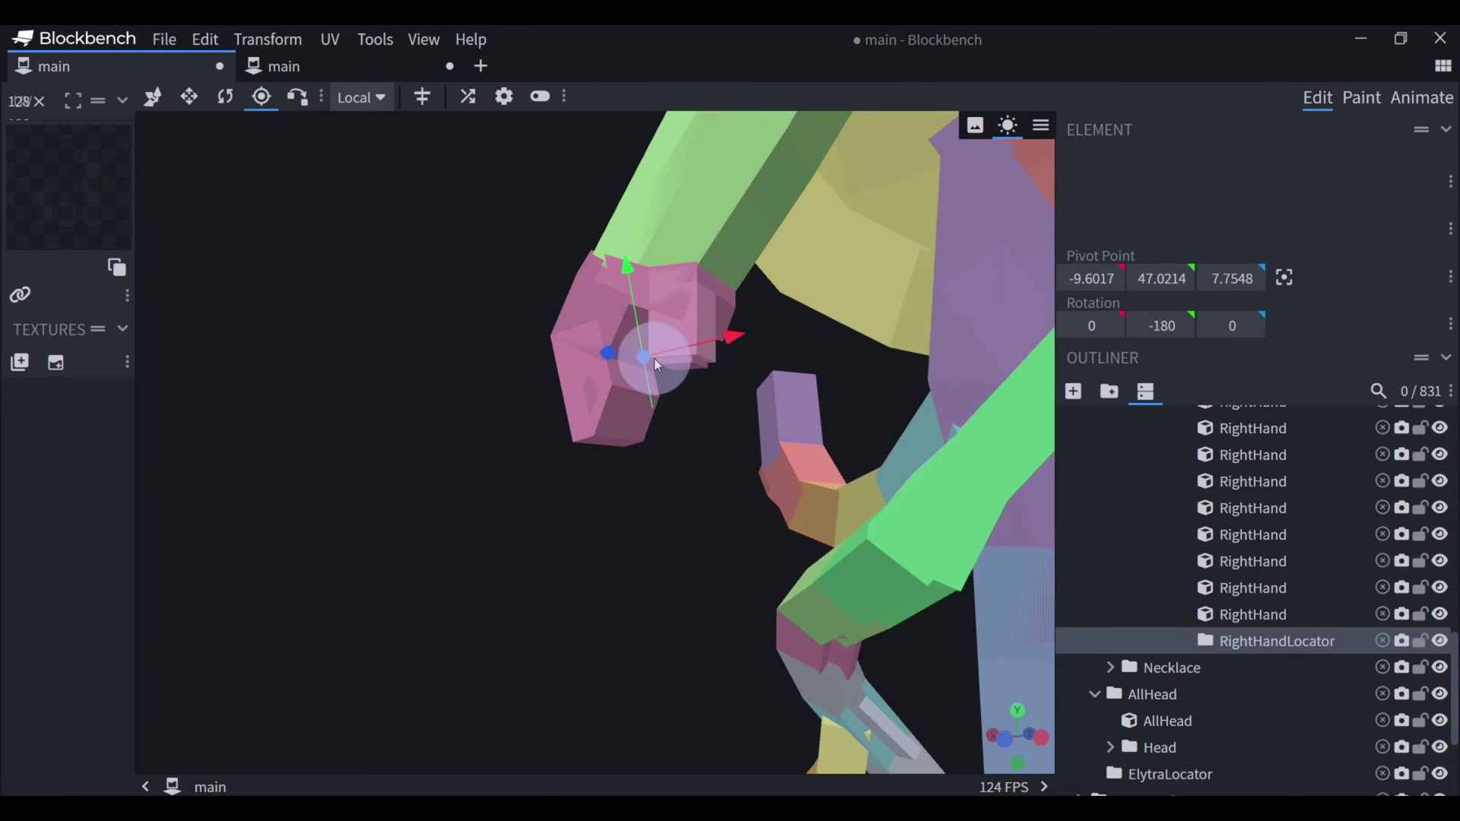
drag(586, 577, 550, 539)
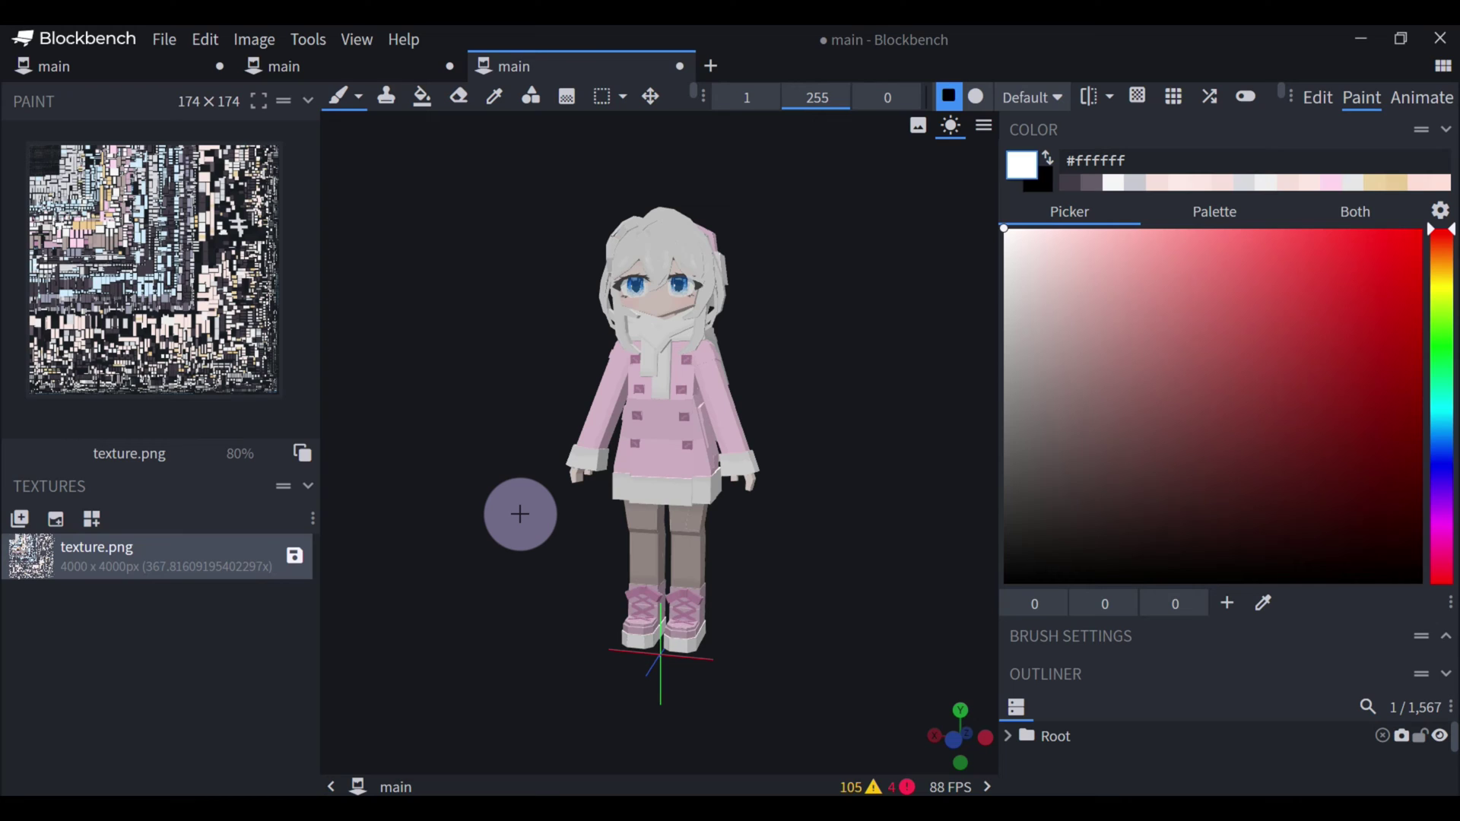
Resize texture.png in Scale mode at 4000 × 4000 pixels and confirm.
click(882, 173)
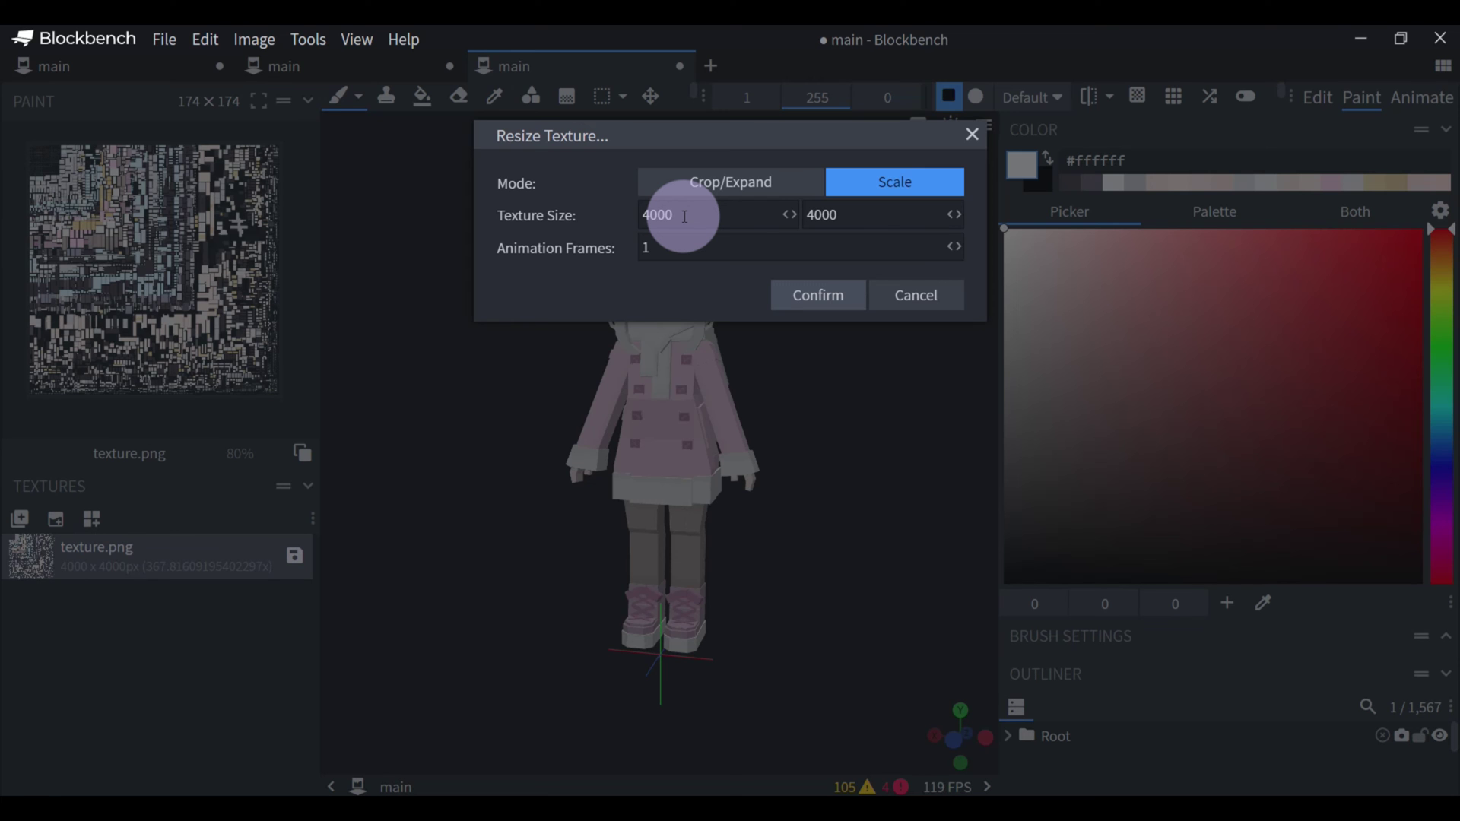
click(776, 295)
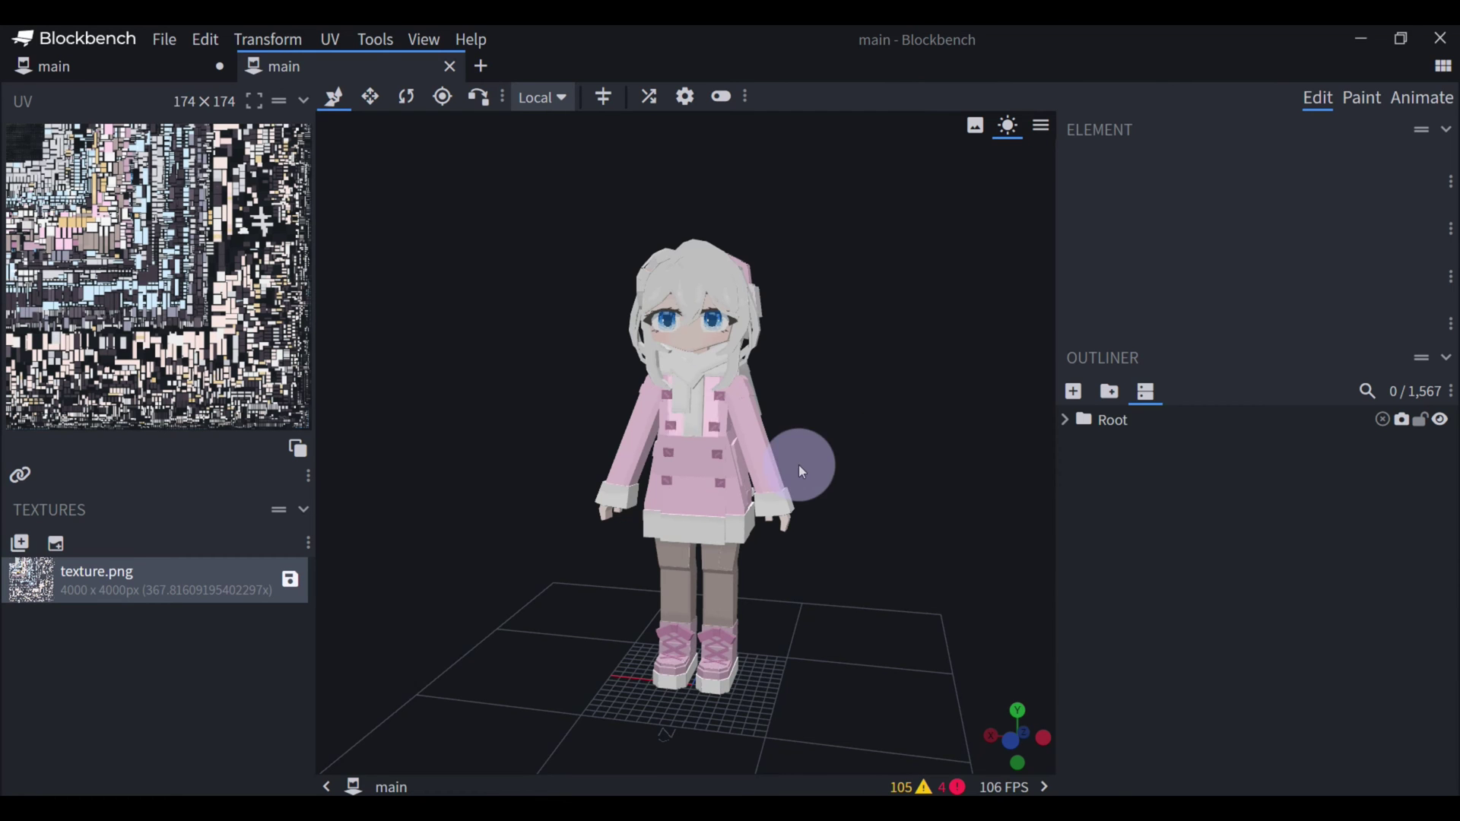
Export the pink-coated model as Bedrock geometry named main, overwriting main.json in aura_short.
click(167, 35)
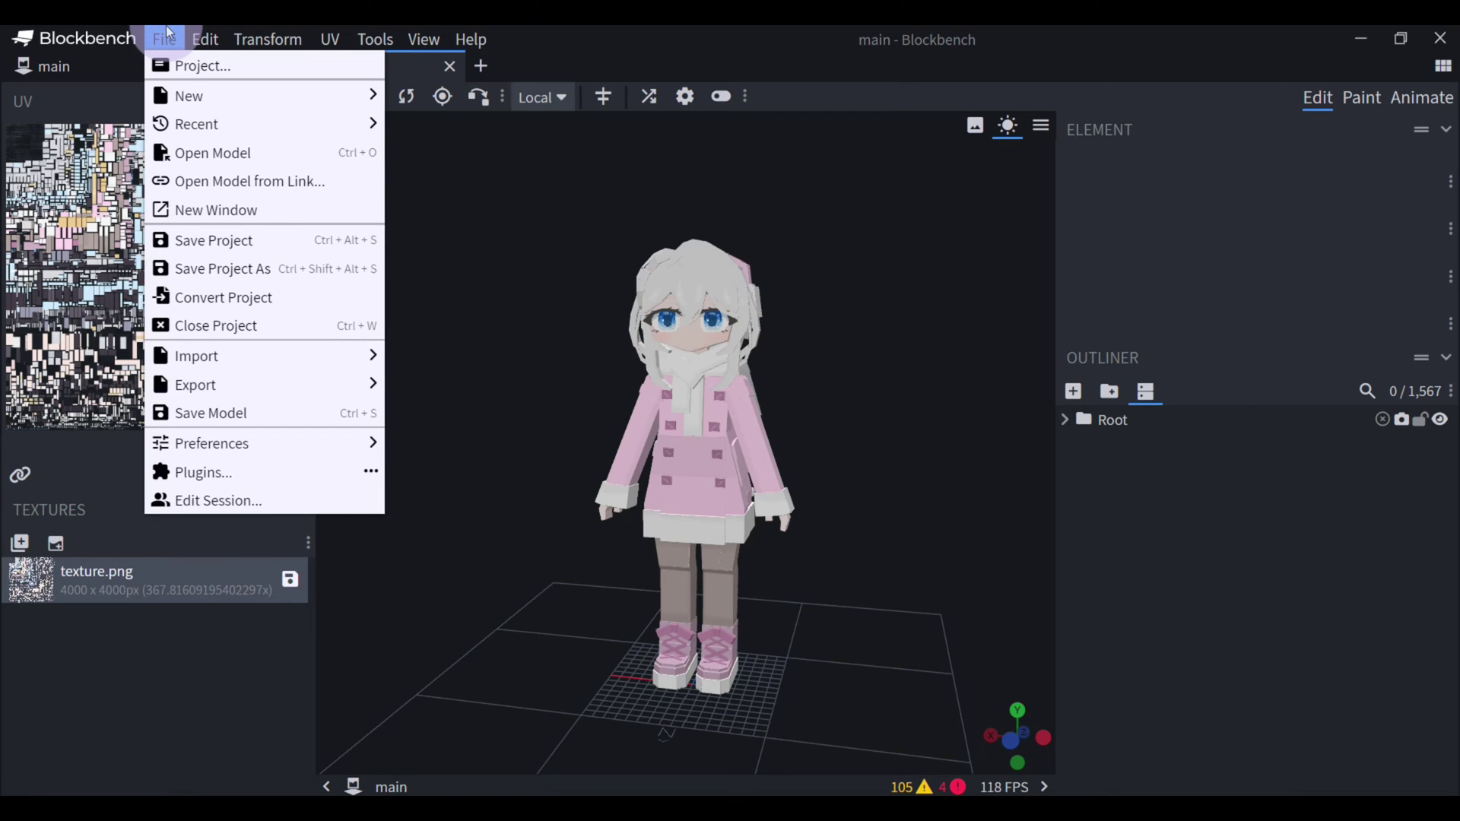
mouse_move(318, 388)
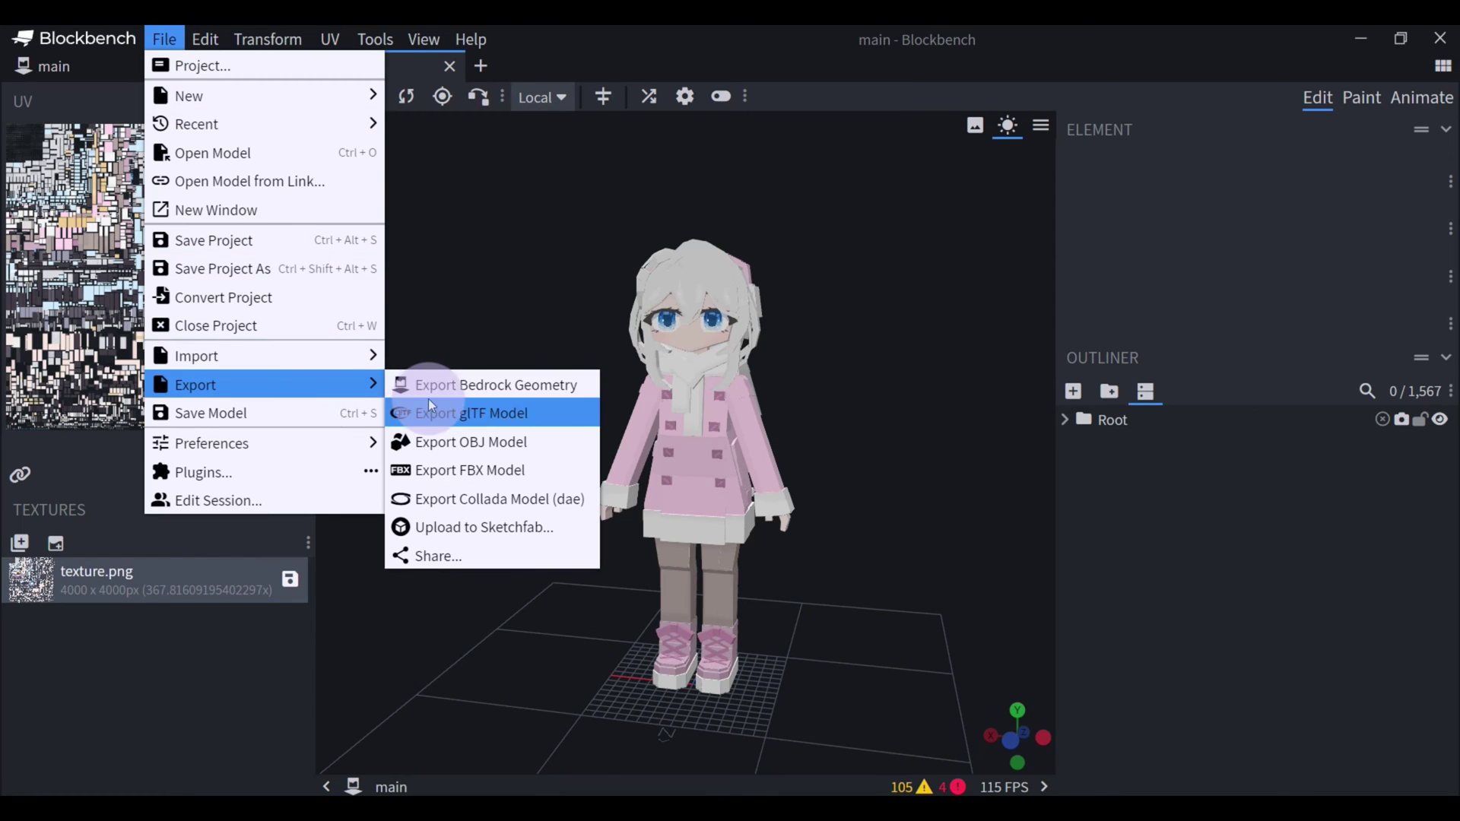
click(573, 388)
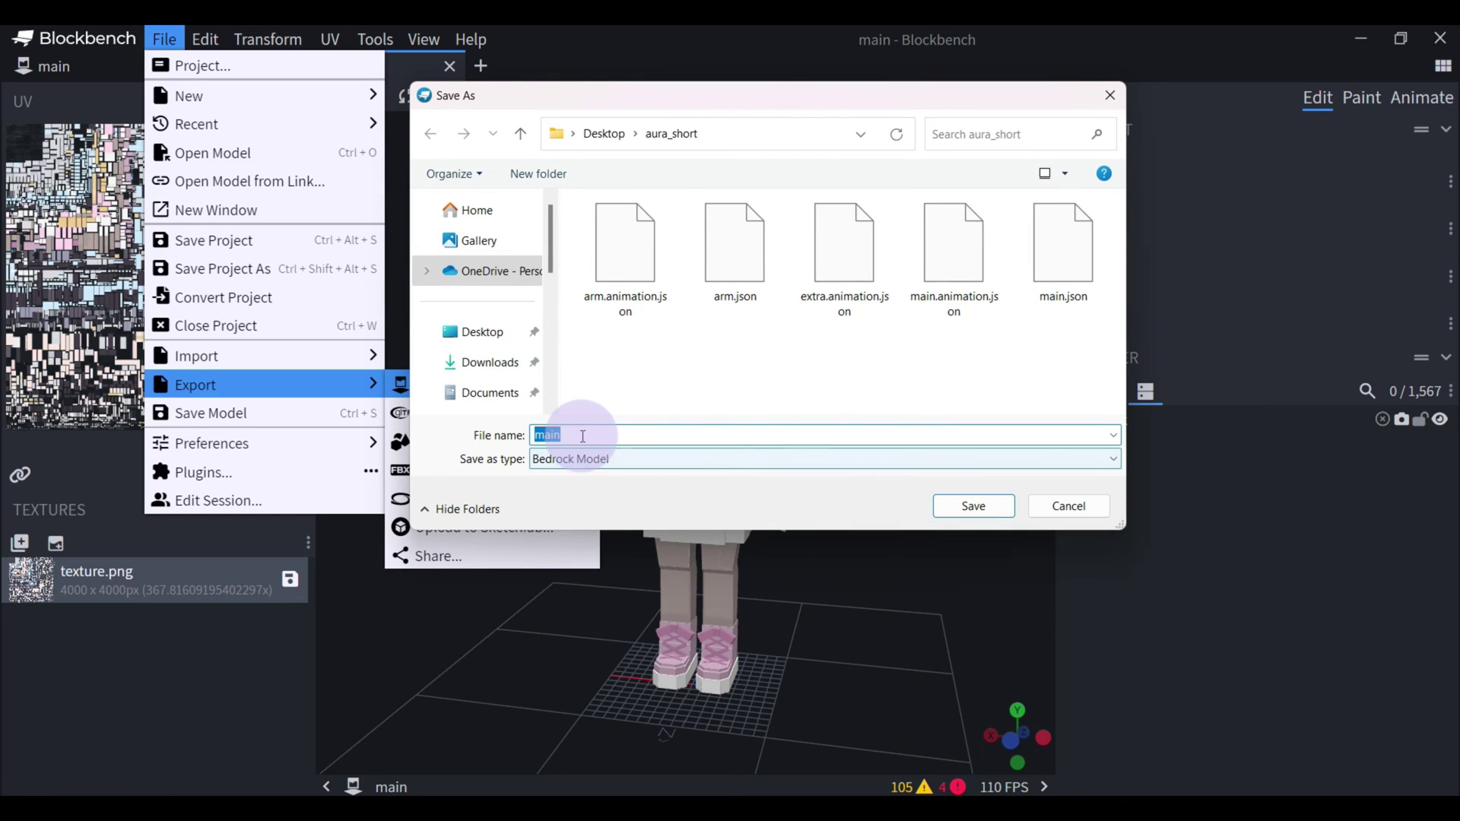
click(975, 504)
click(784, 430)
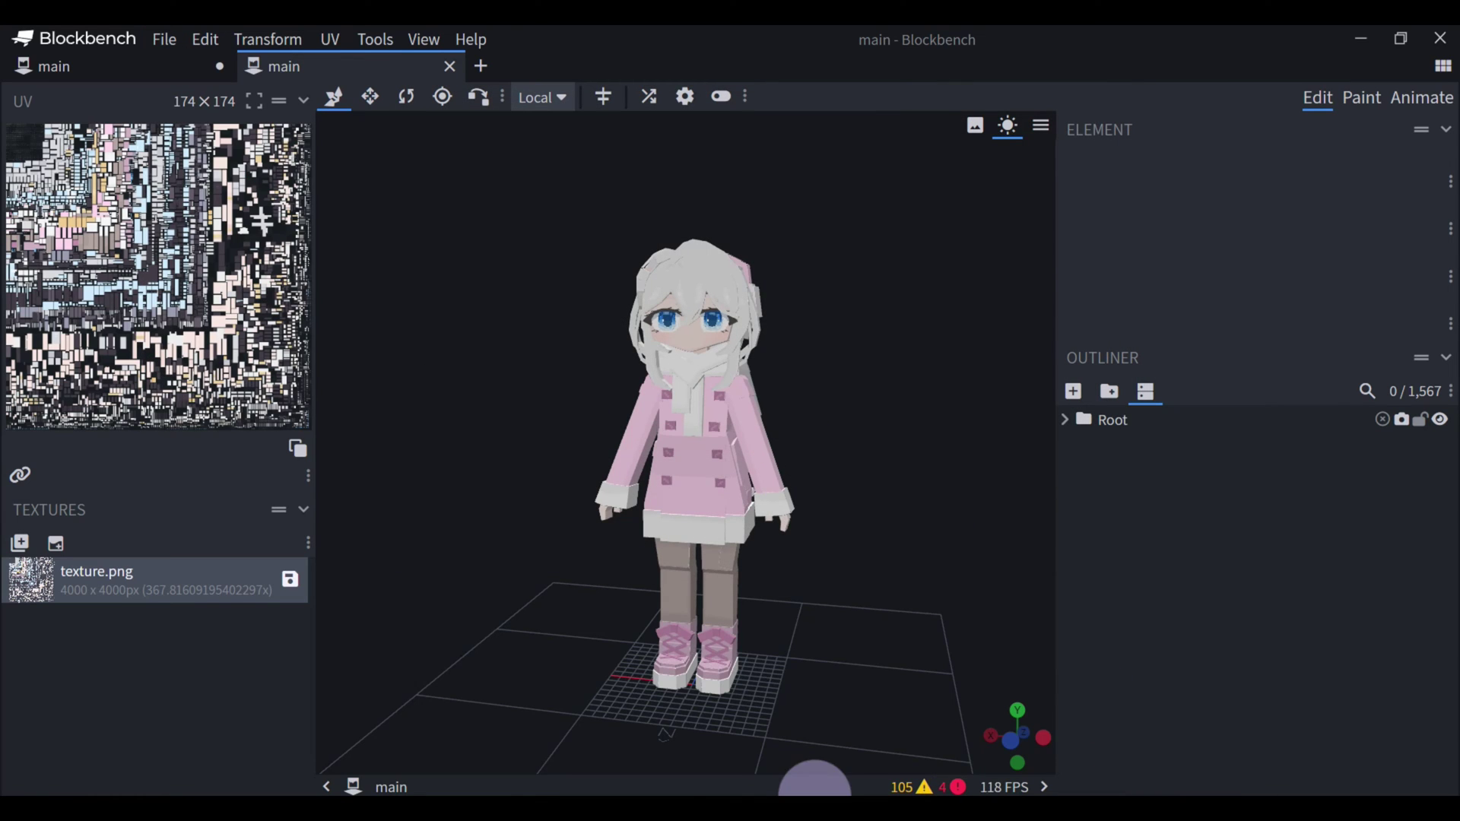
Copy the main model file on the desktop and paste a 'main - Copy' duplicate beside it.
click(812, 791)
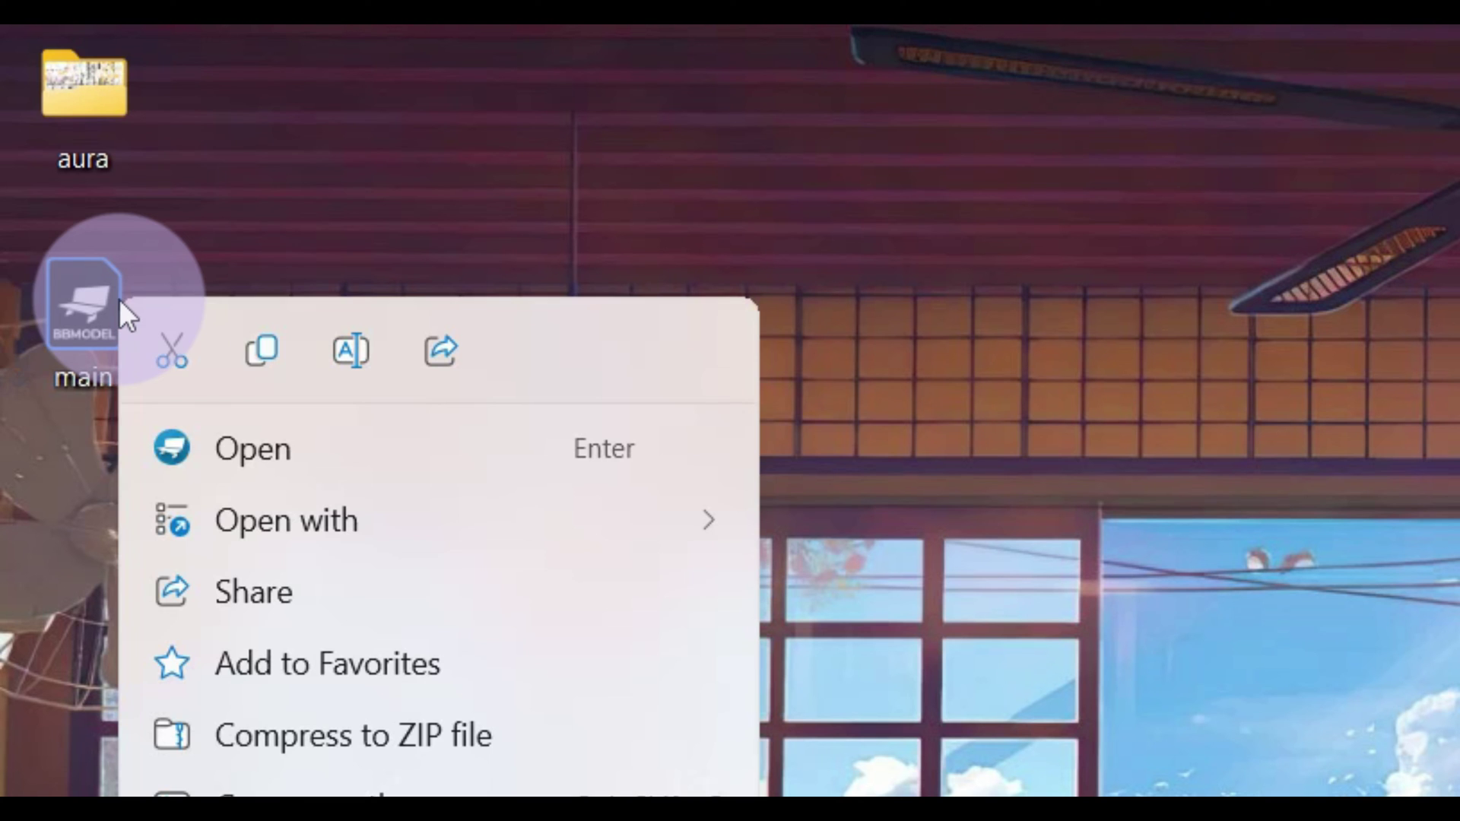
click(255, 350)
key(ctrl+v)
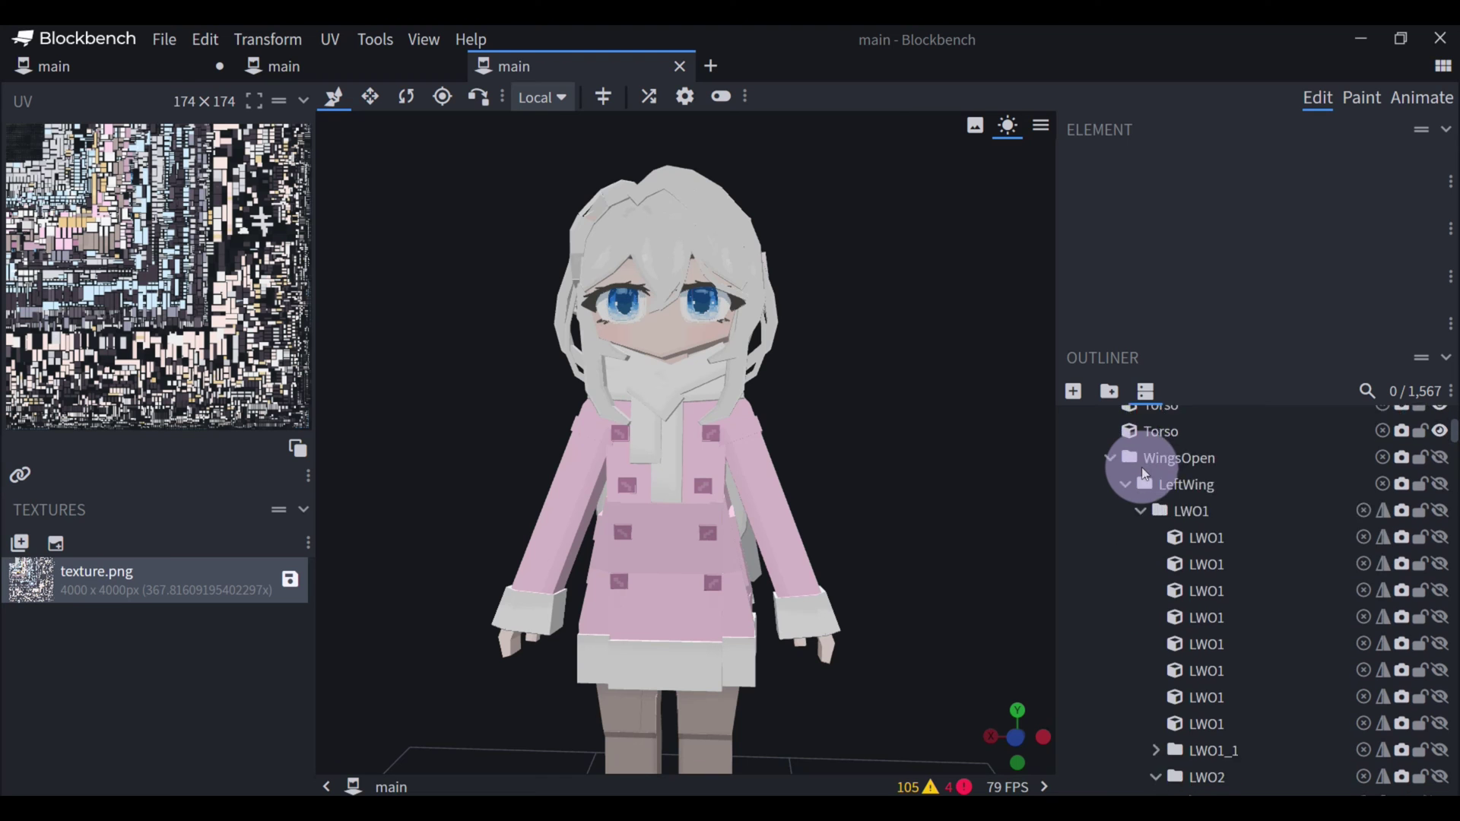
Collapse WingsOpen, select the whole model from Root and cut all 1,567 elements.
scroll(1144, 470, up, 1)
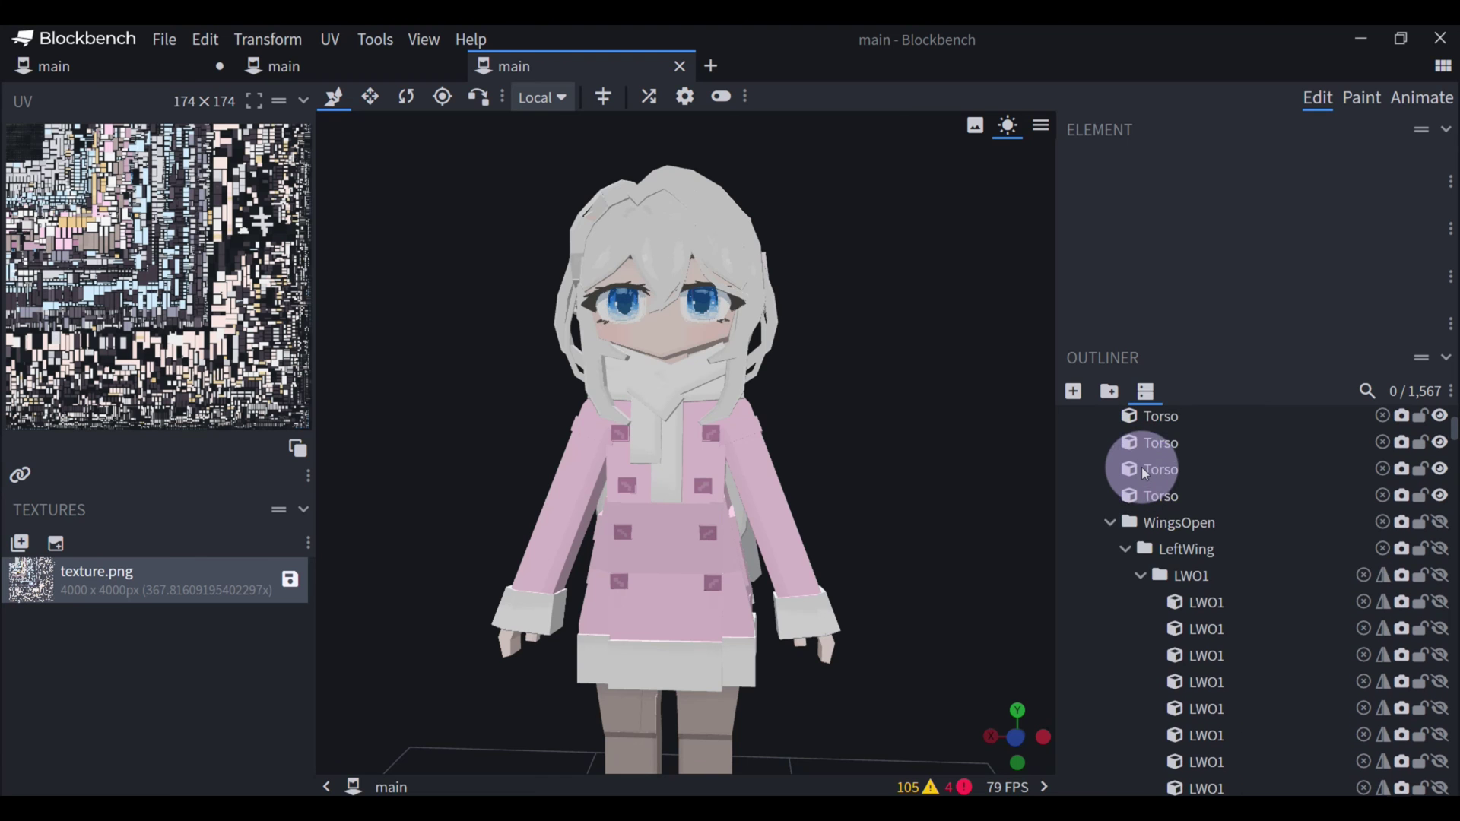
click(1109, 521)
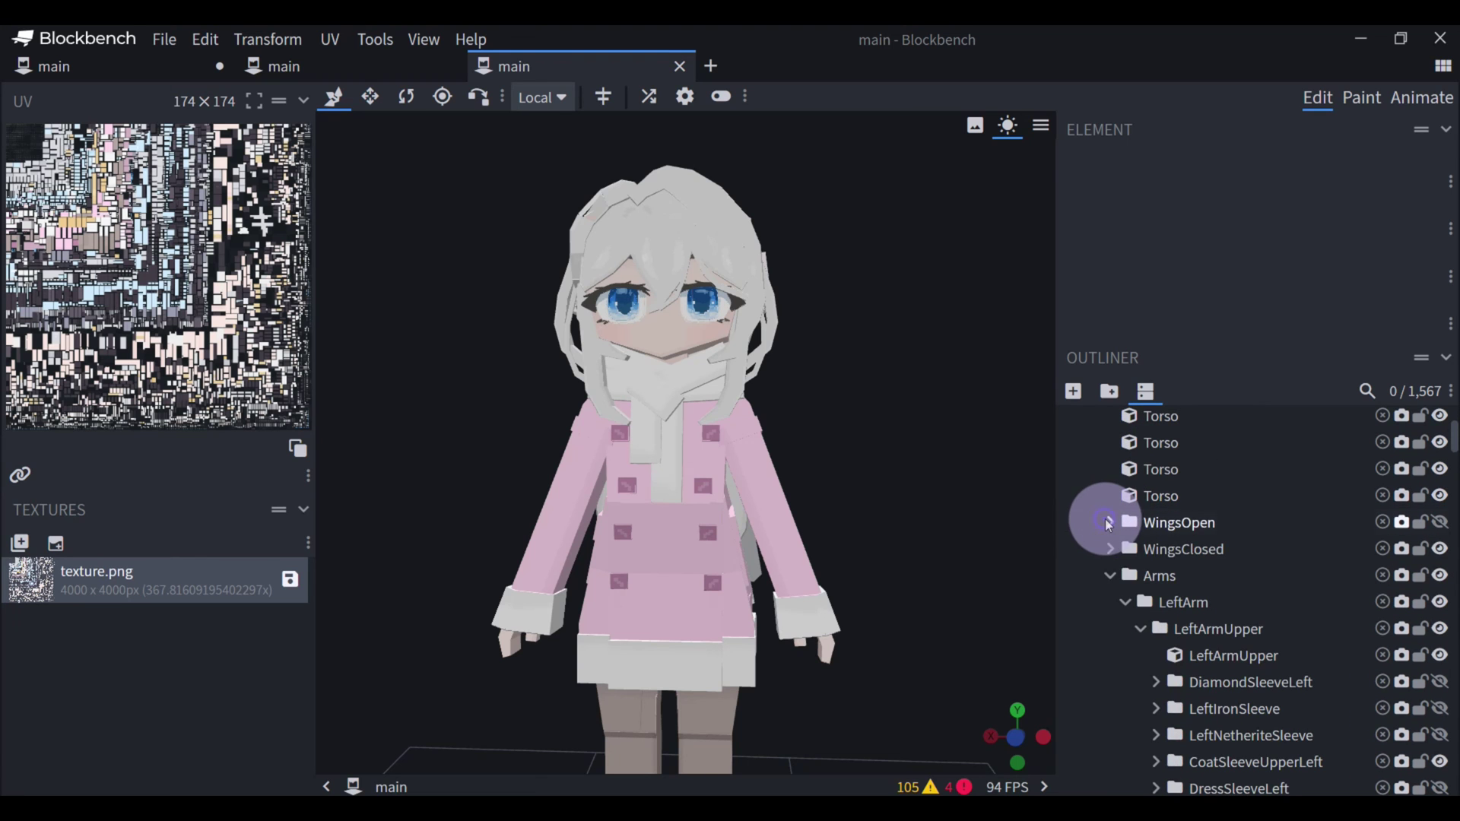
click(1163, 574)
scroll(1172, 570, down, 1)
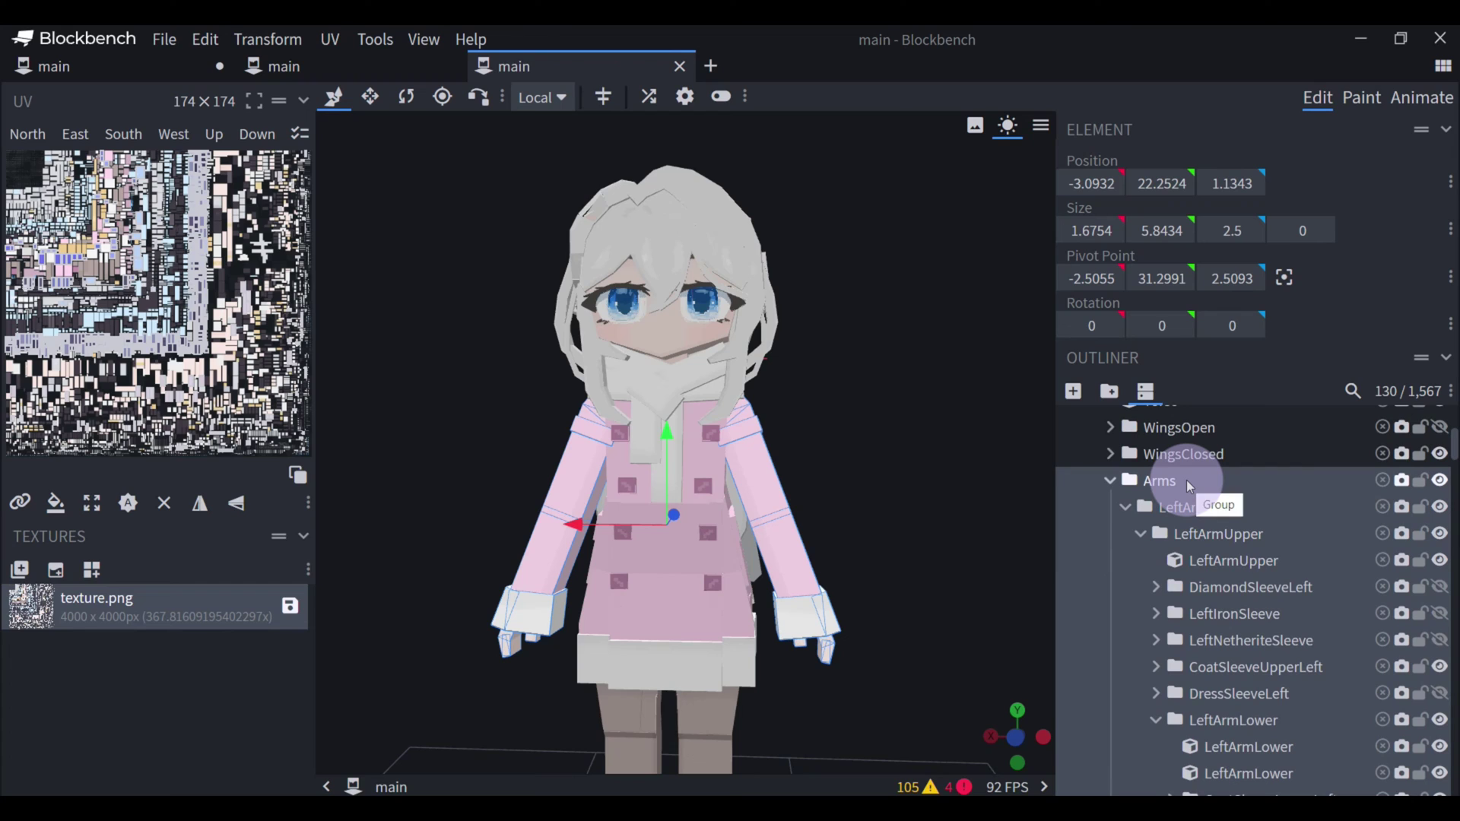
scroll(1186, 481, up, 3)
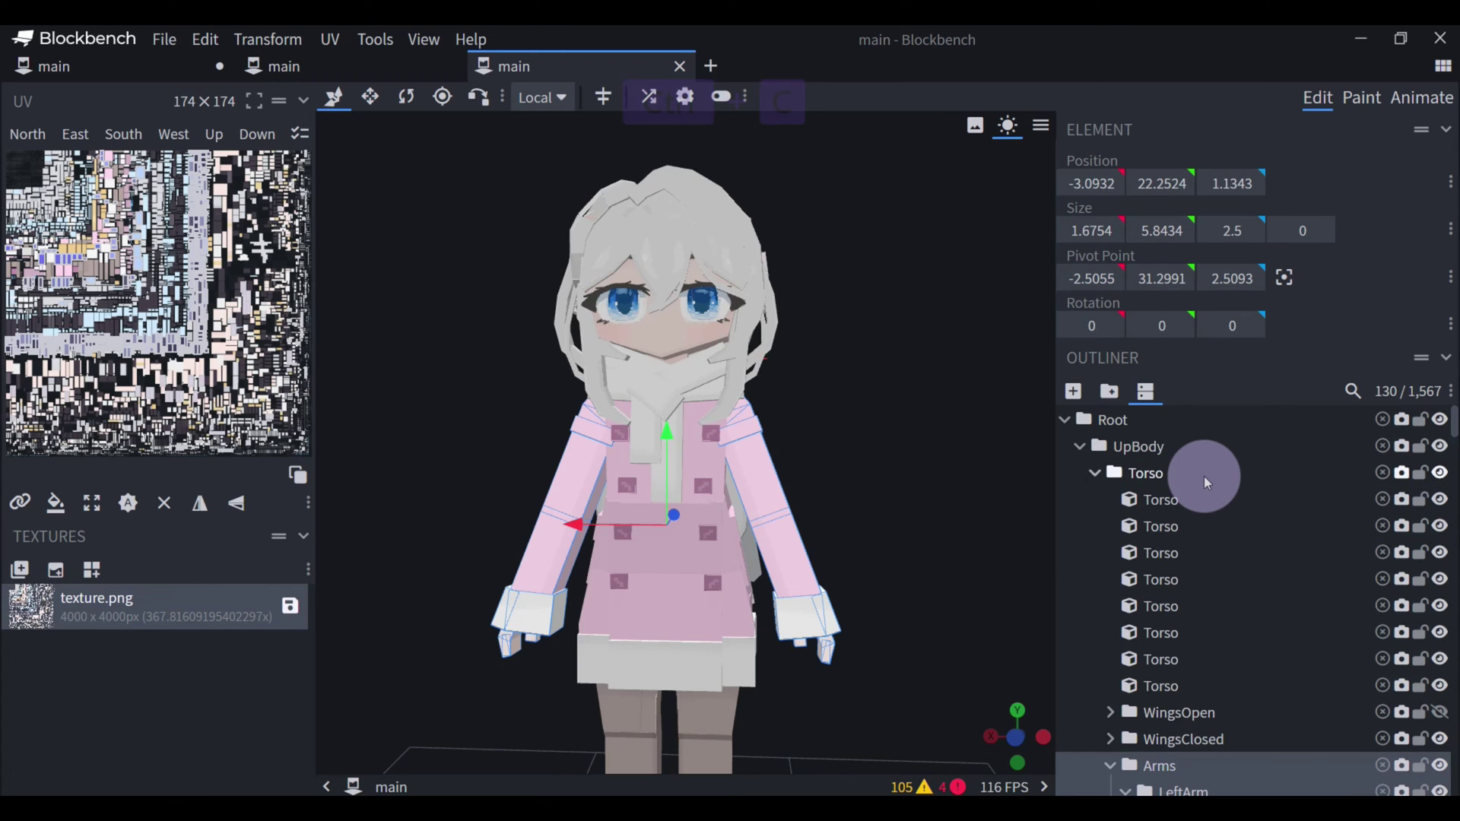
click(1138, 424)
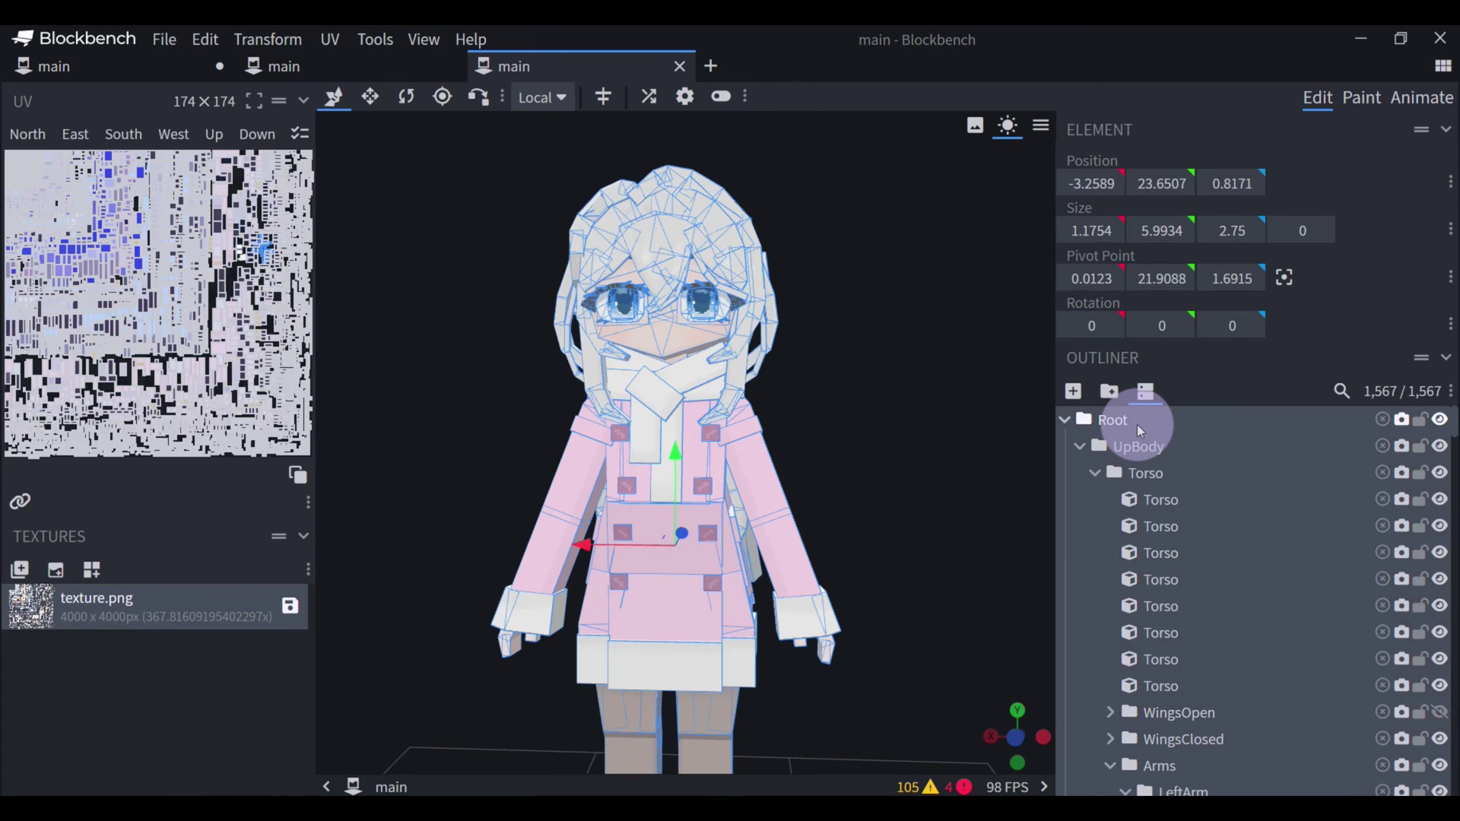
key(ctrl+x)
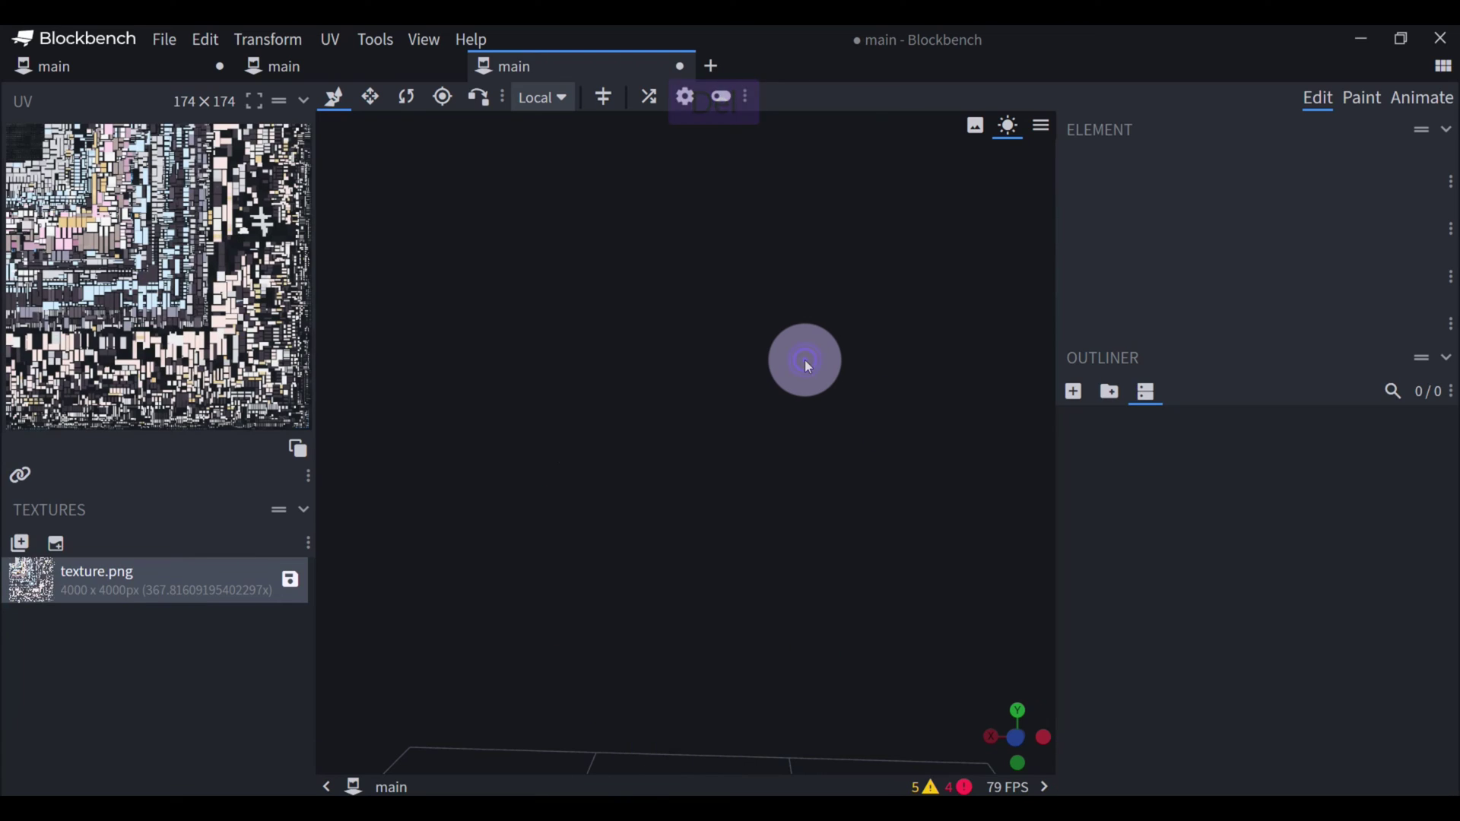
Paste the arm groups and export them as Bedrock model arm.json, overwriting the existing file.
key(ctrl+v)
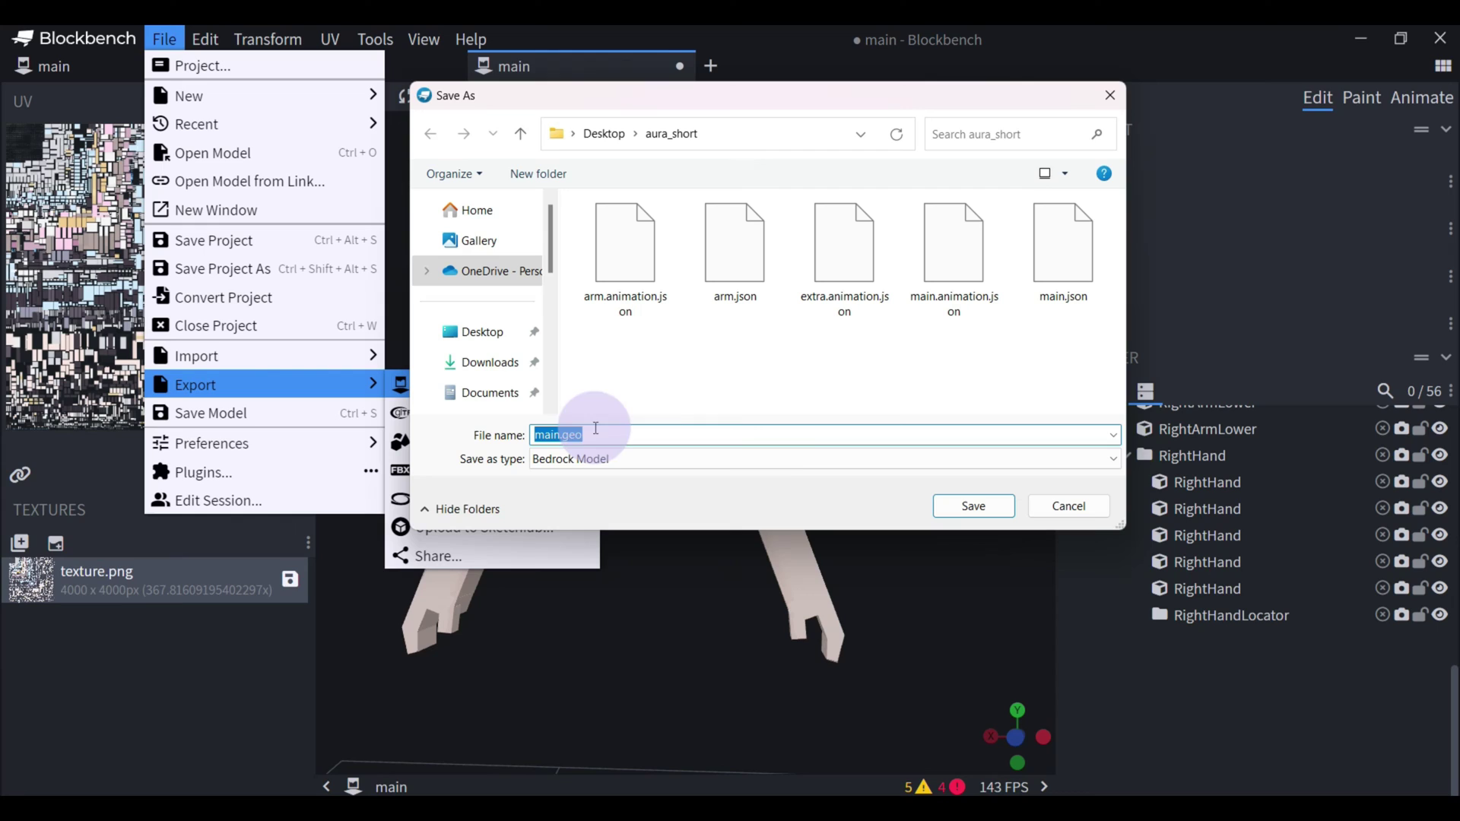
text(arm)
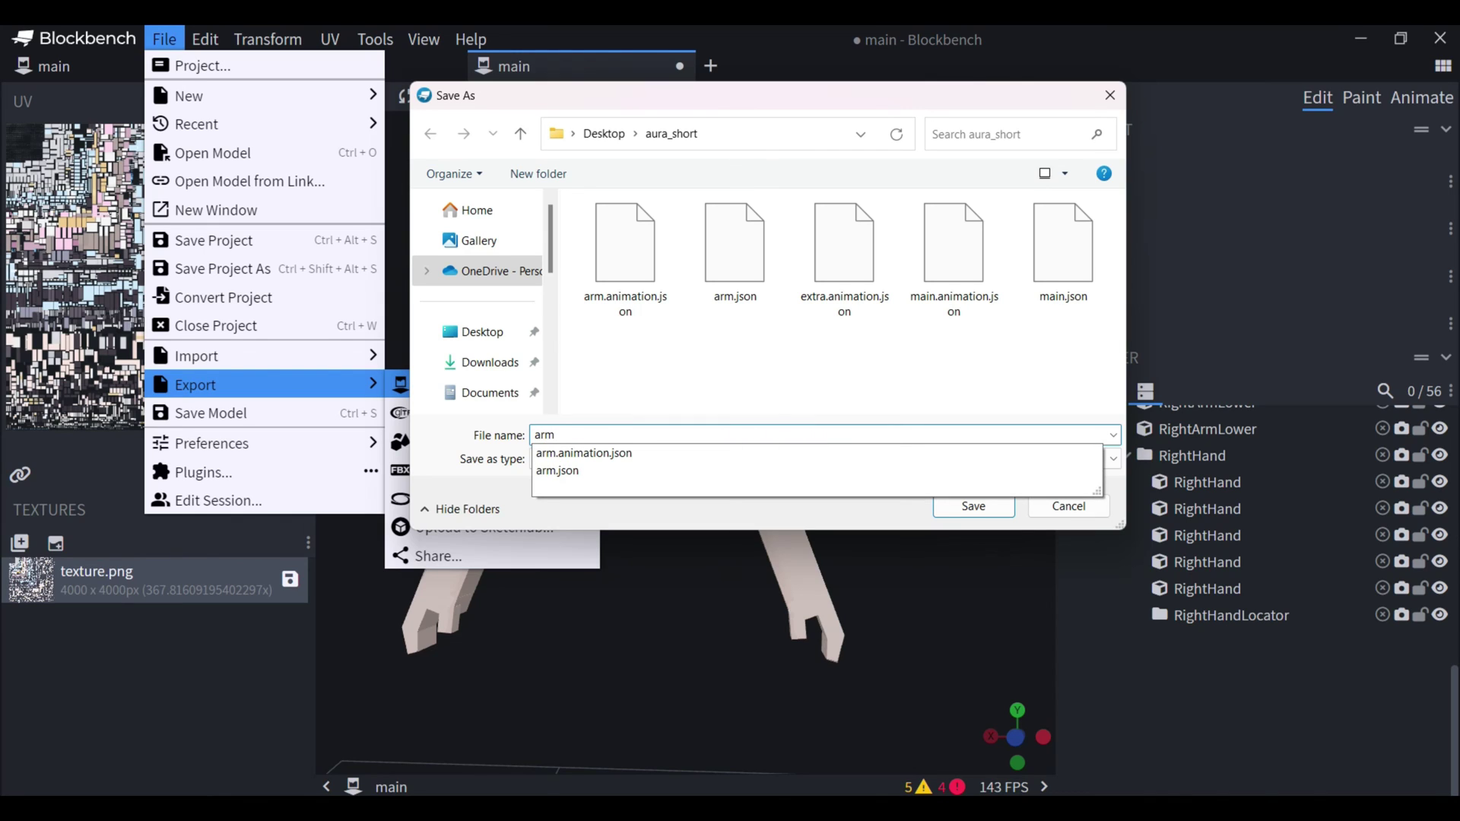
text(.json)
key(Return)
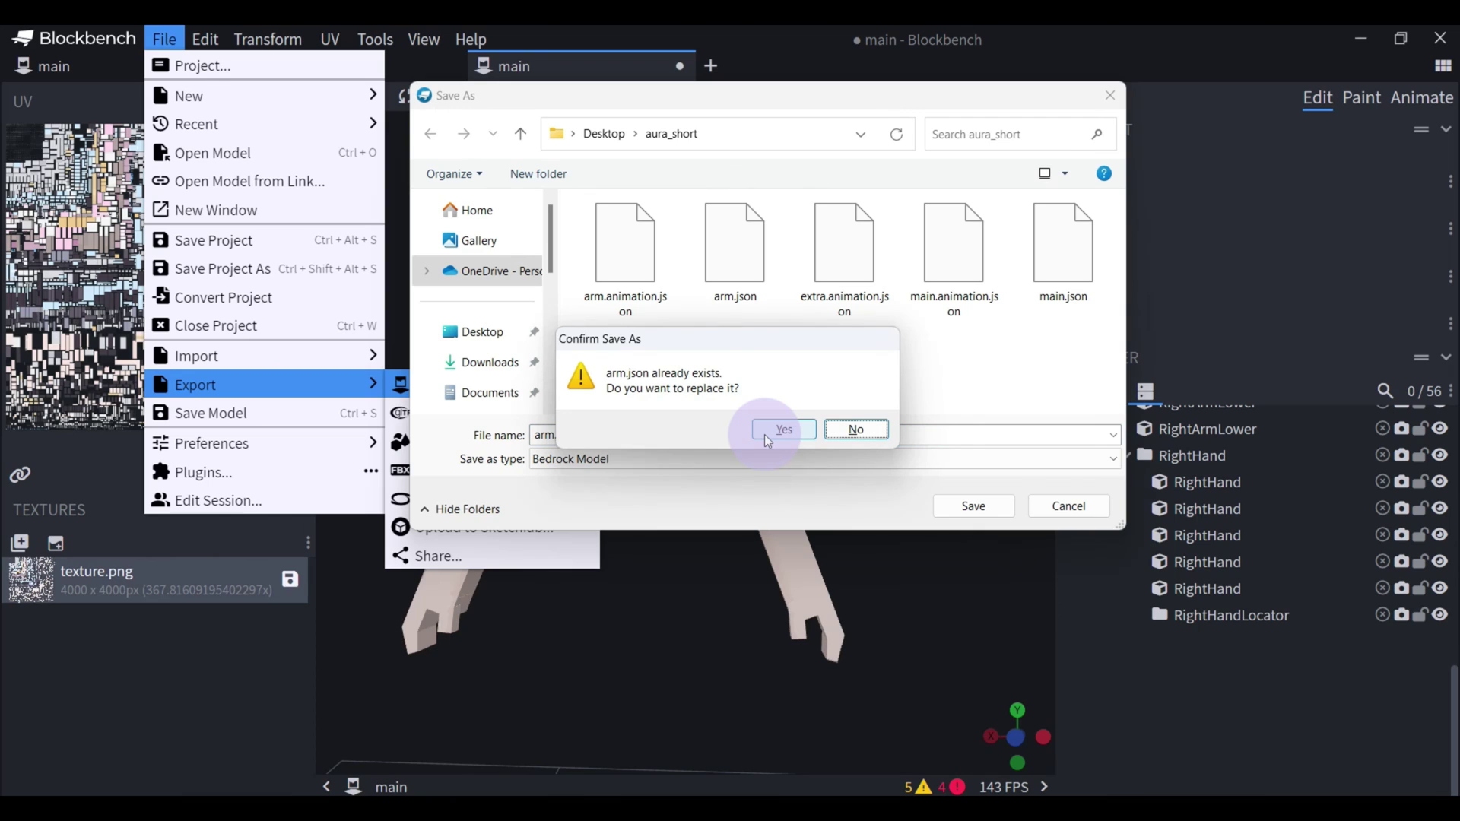
click(765, 435)
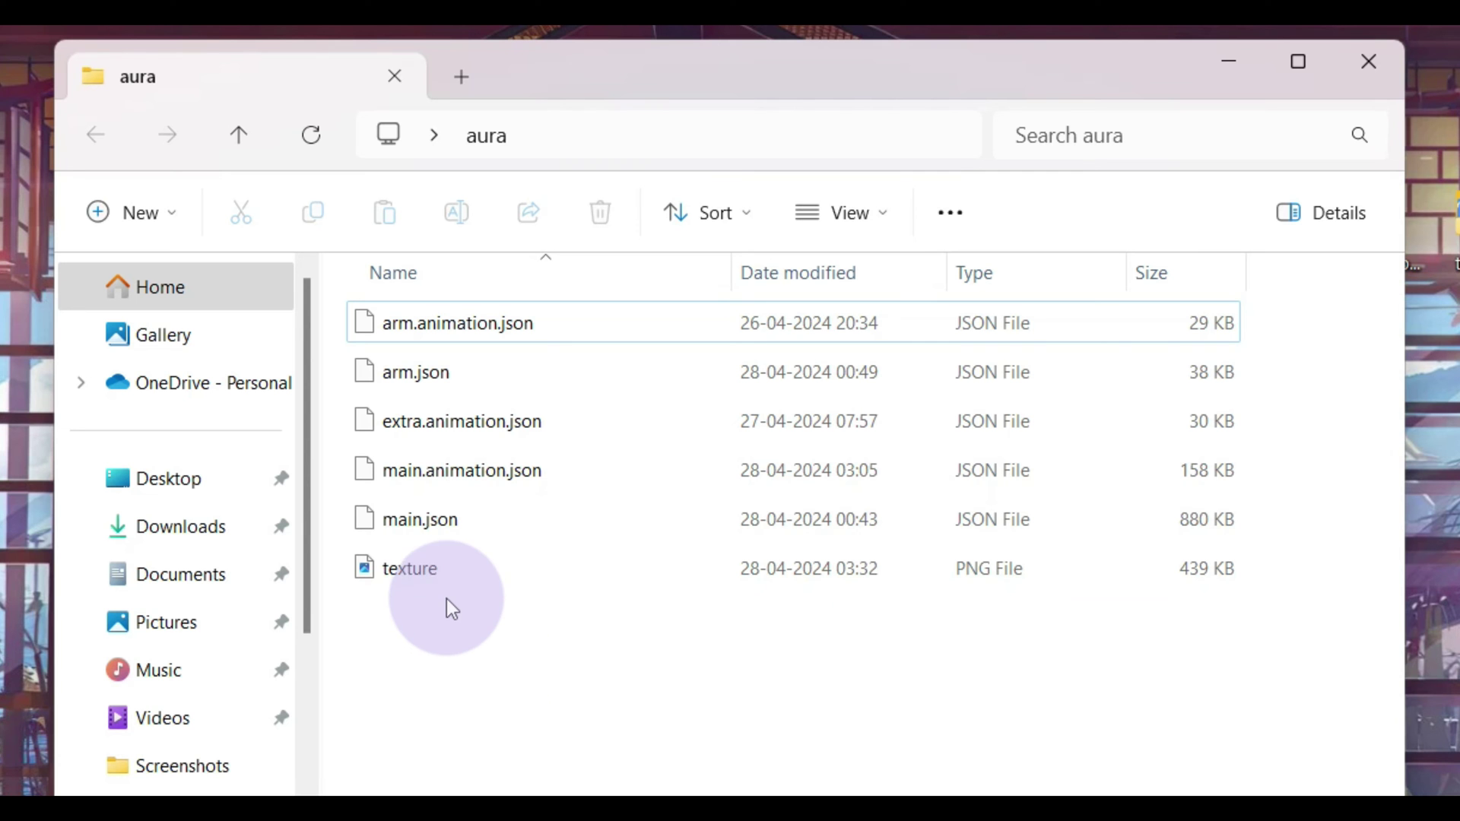
Review main.json, arm.json, main.animation.json, the texture and extra.animation.json in the aura folder.
click(456, 522)
click(449, 377)
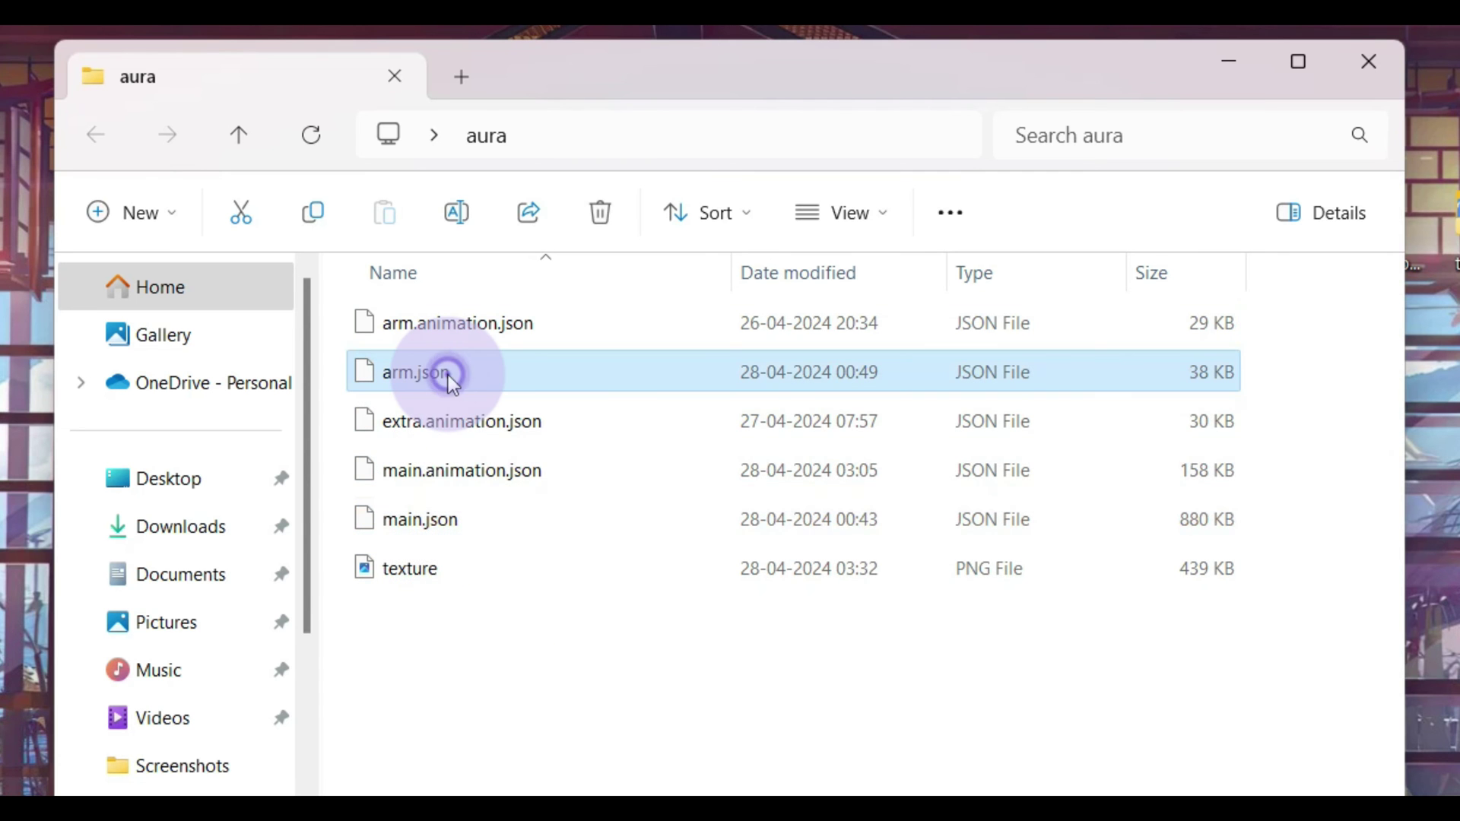
click(505, 469)
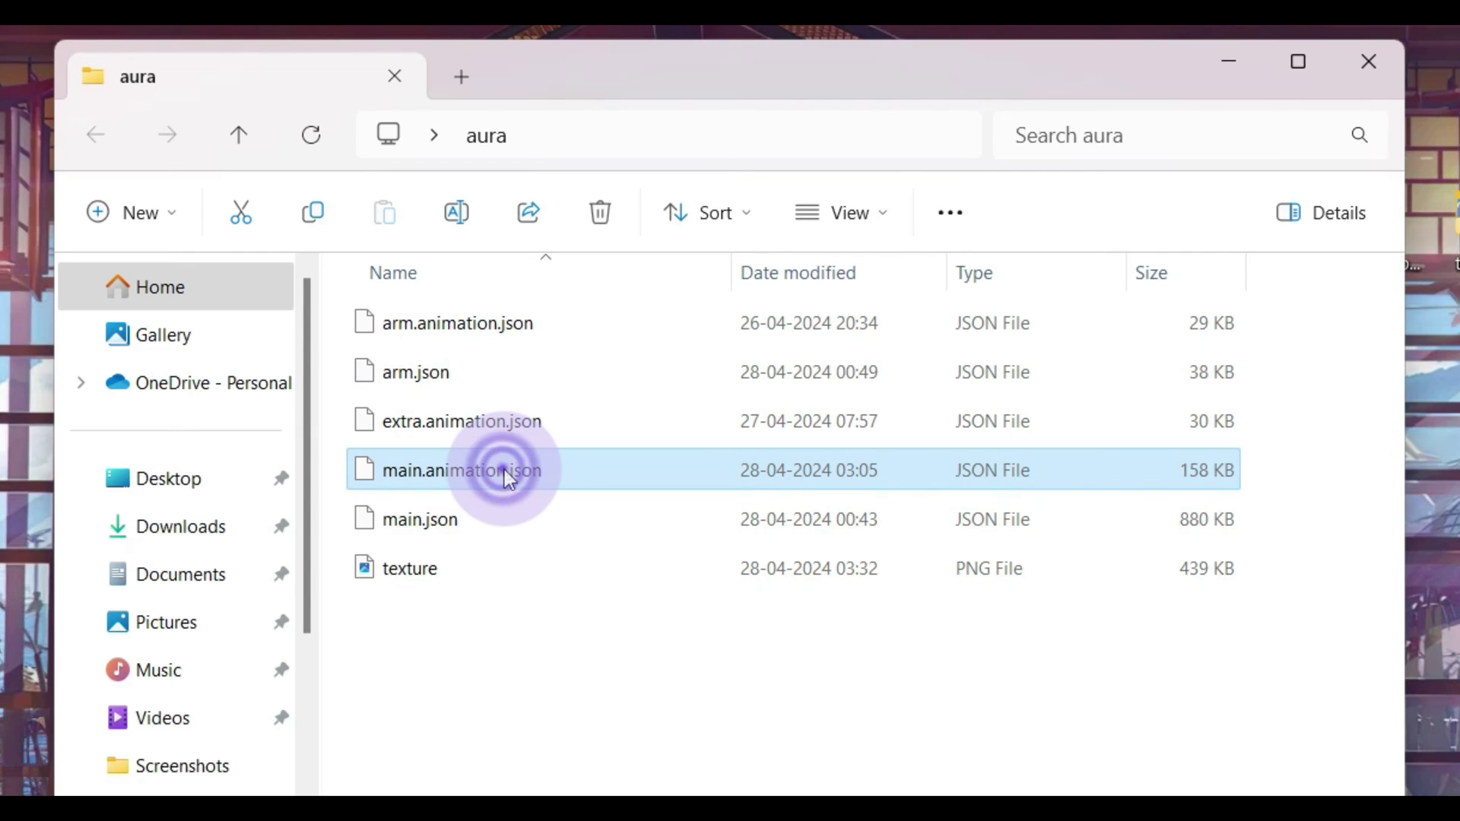
click(495, 572)
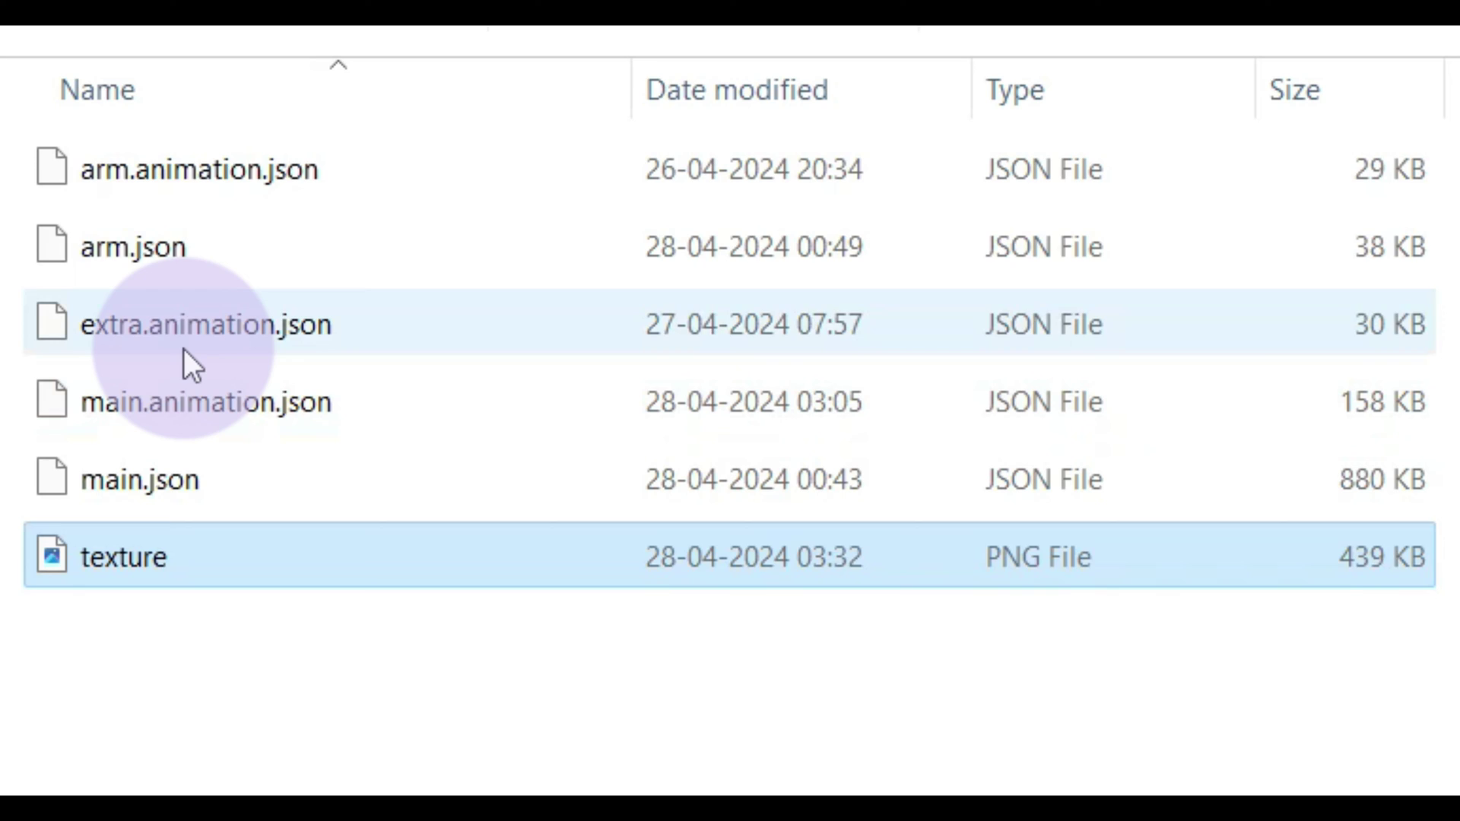
click(184, 348)
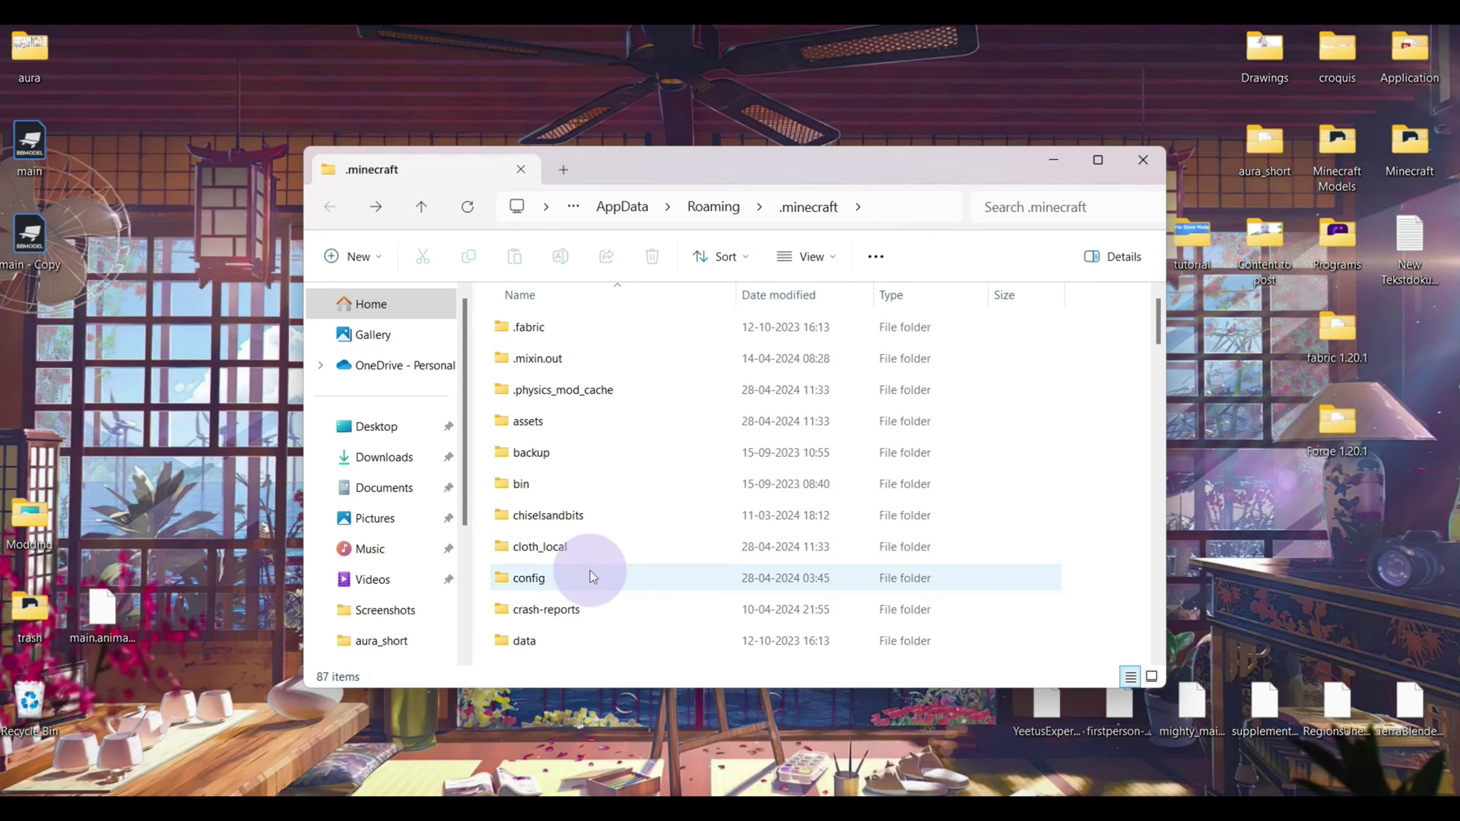
Open the config\yes_steve_model\custom folder inside .minecraft.
click(517, 584)
double_click(517, 584)
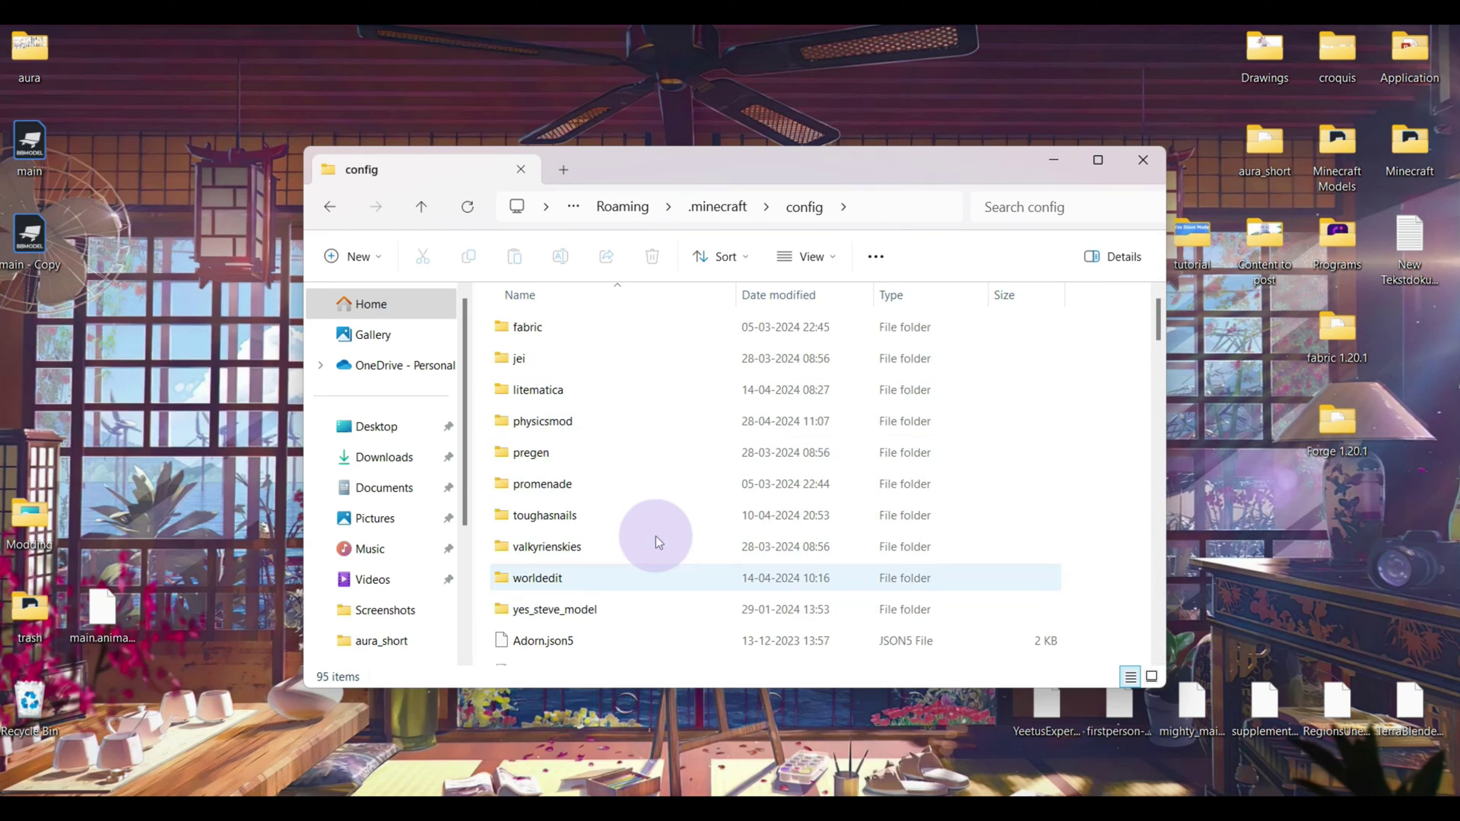
double_click(588, 601)
double_click(560, 391)
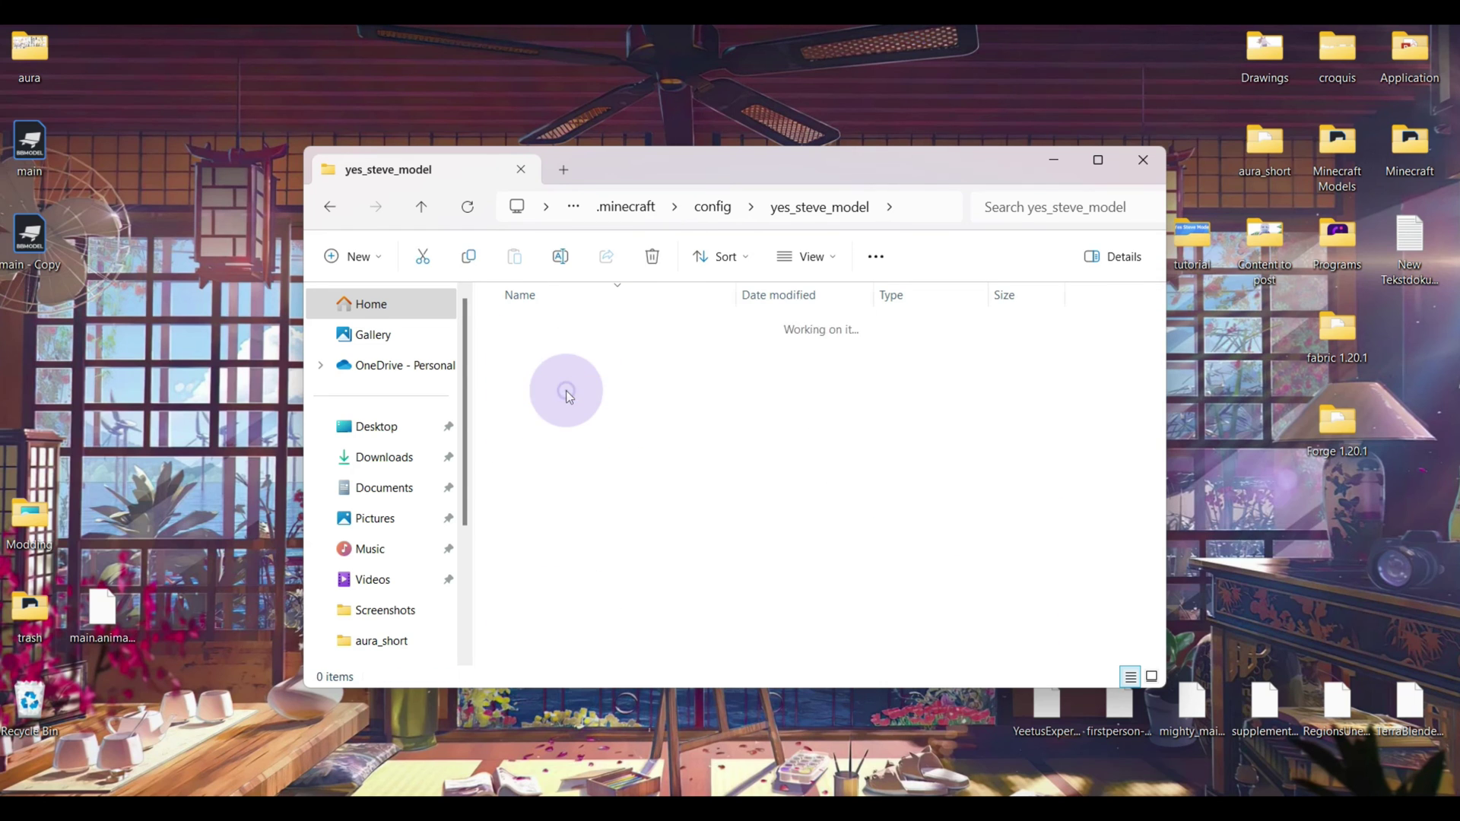
scroll(1110, 438, down, 2)
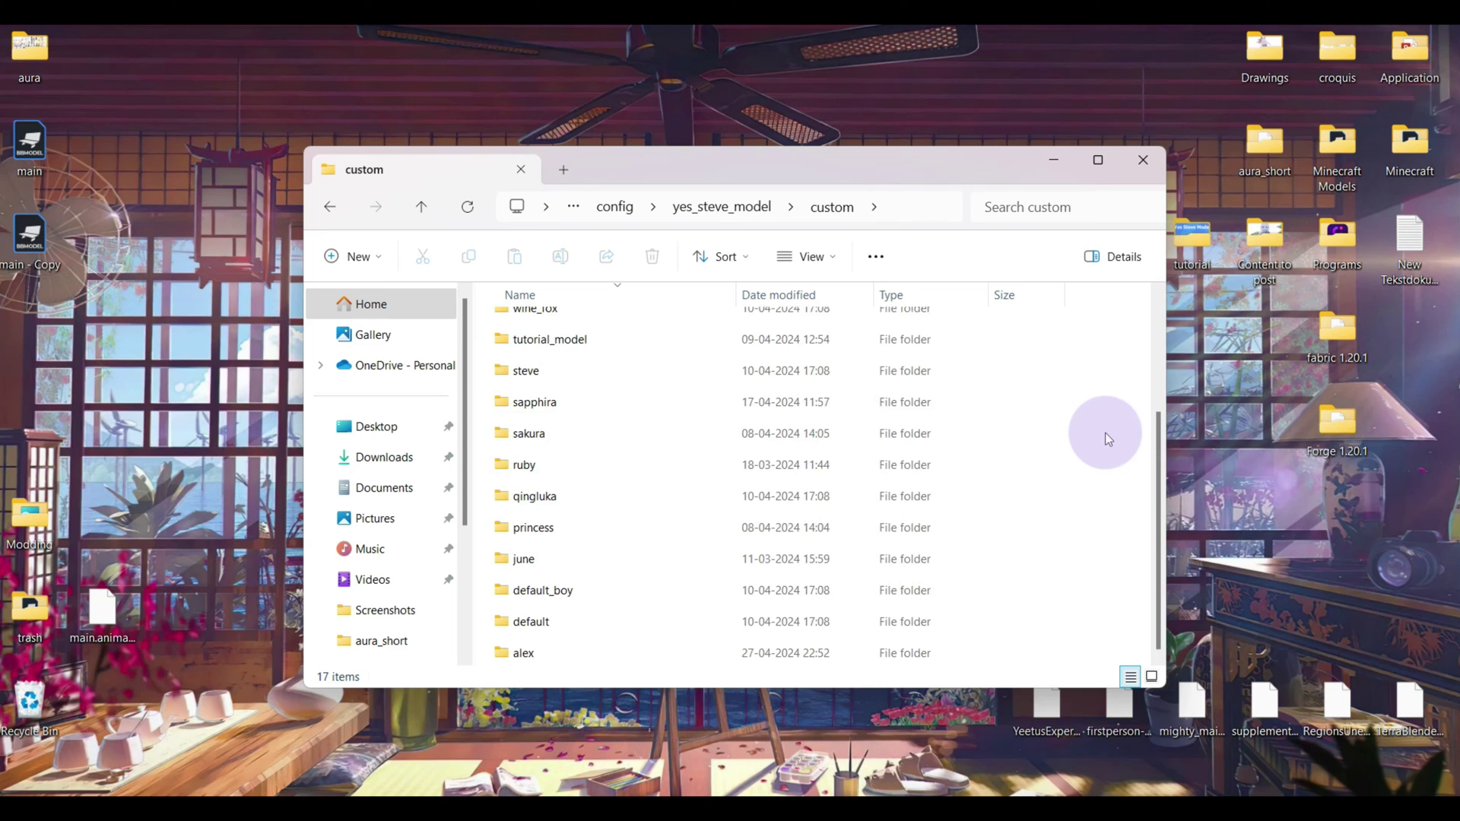
scroll(1133, 448, up, 2)
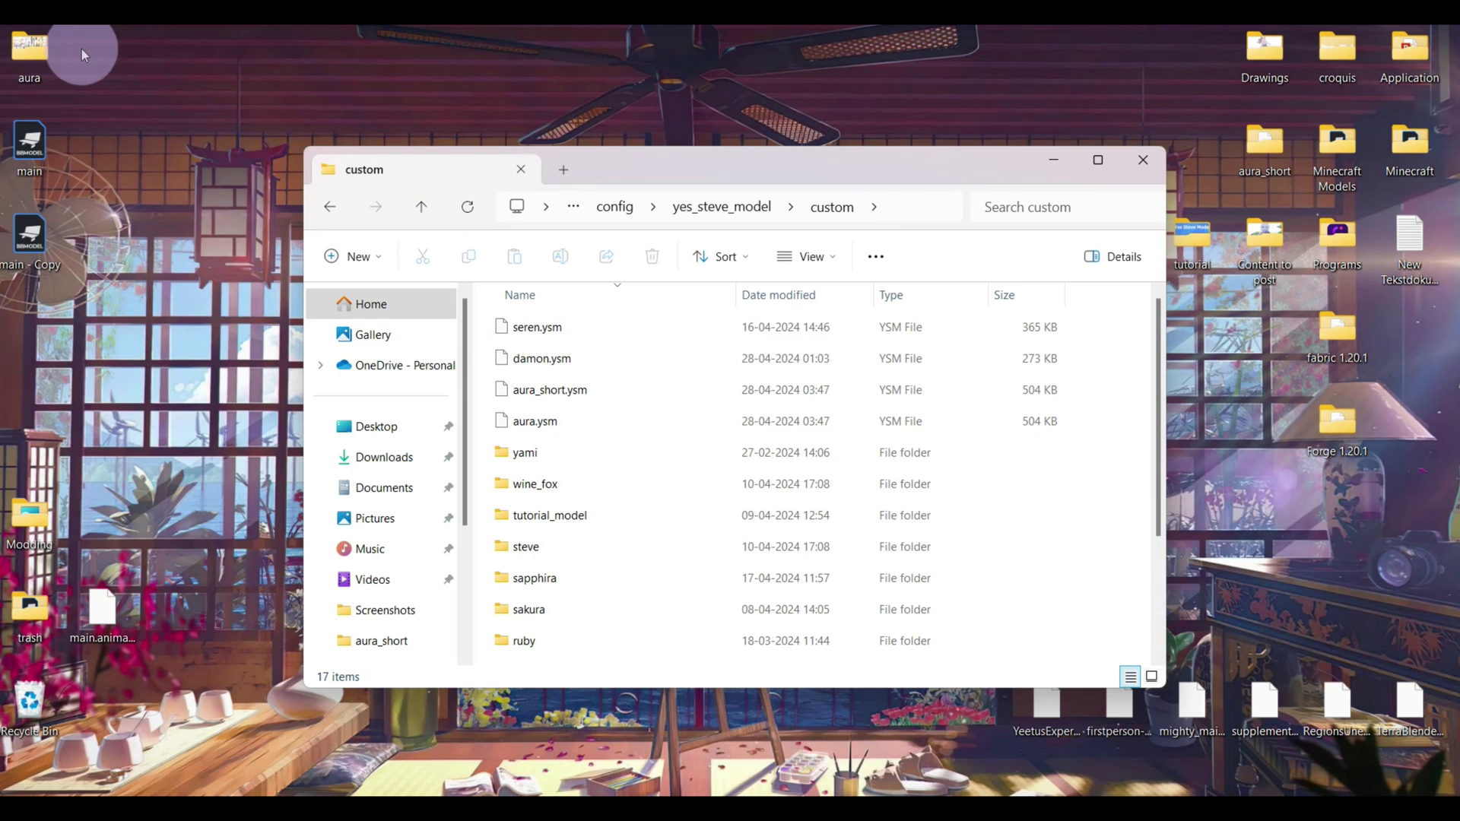
Drag the desktop aura folder into custom, then choose the aura model in Minecraft's Y menu.
click(30, 55)
drag(95, 152, 1108, 378)
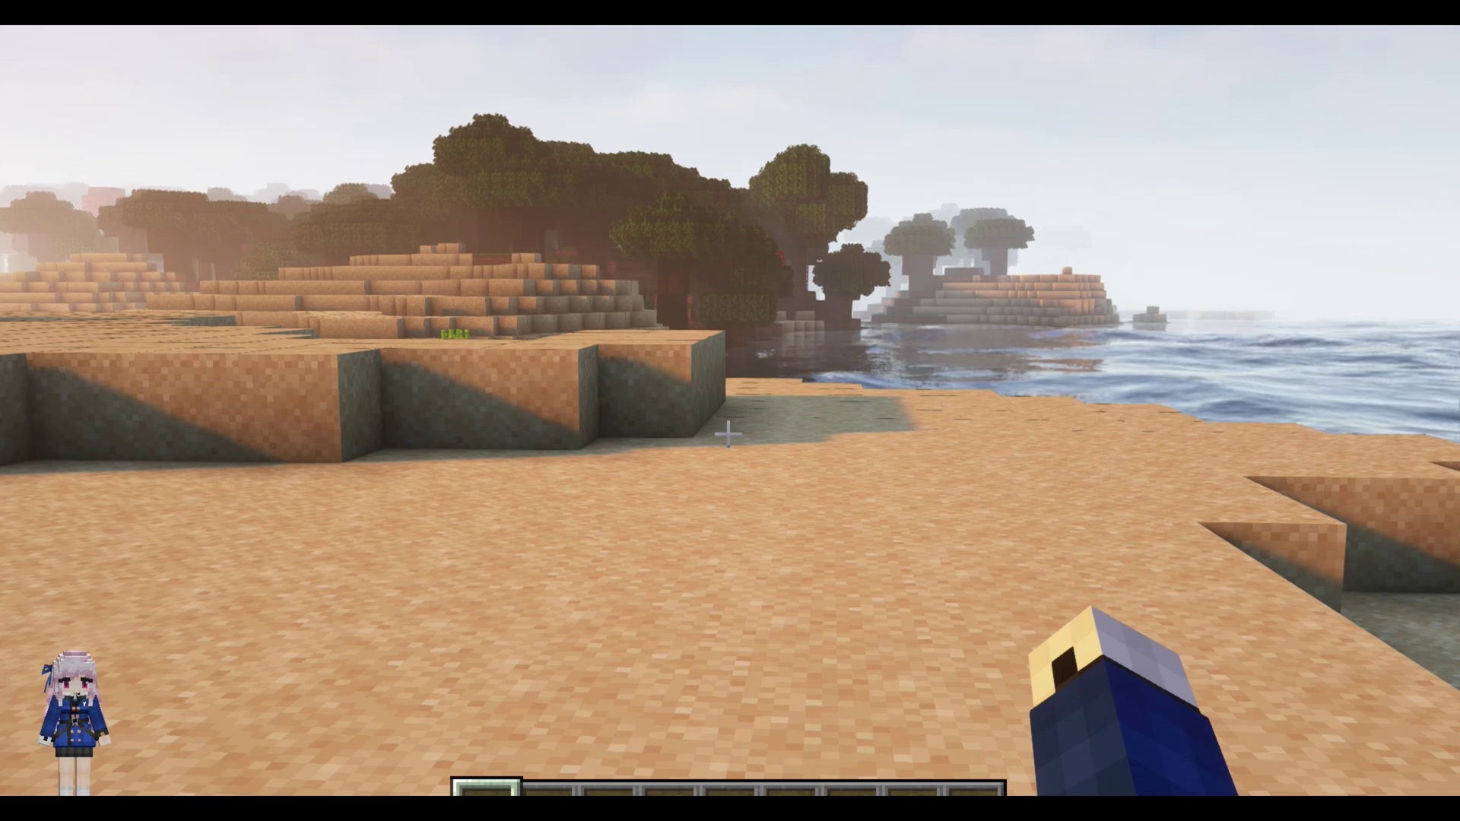
key(y)
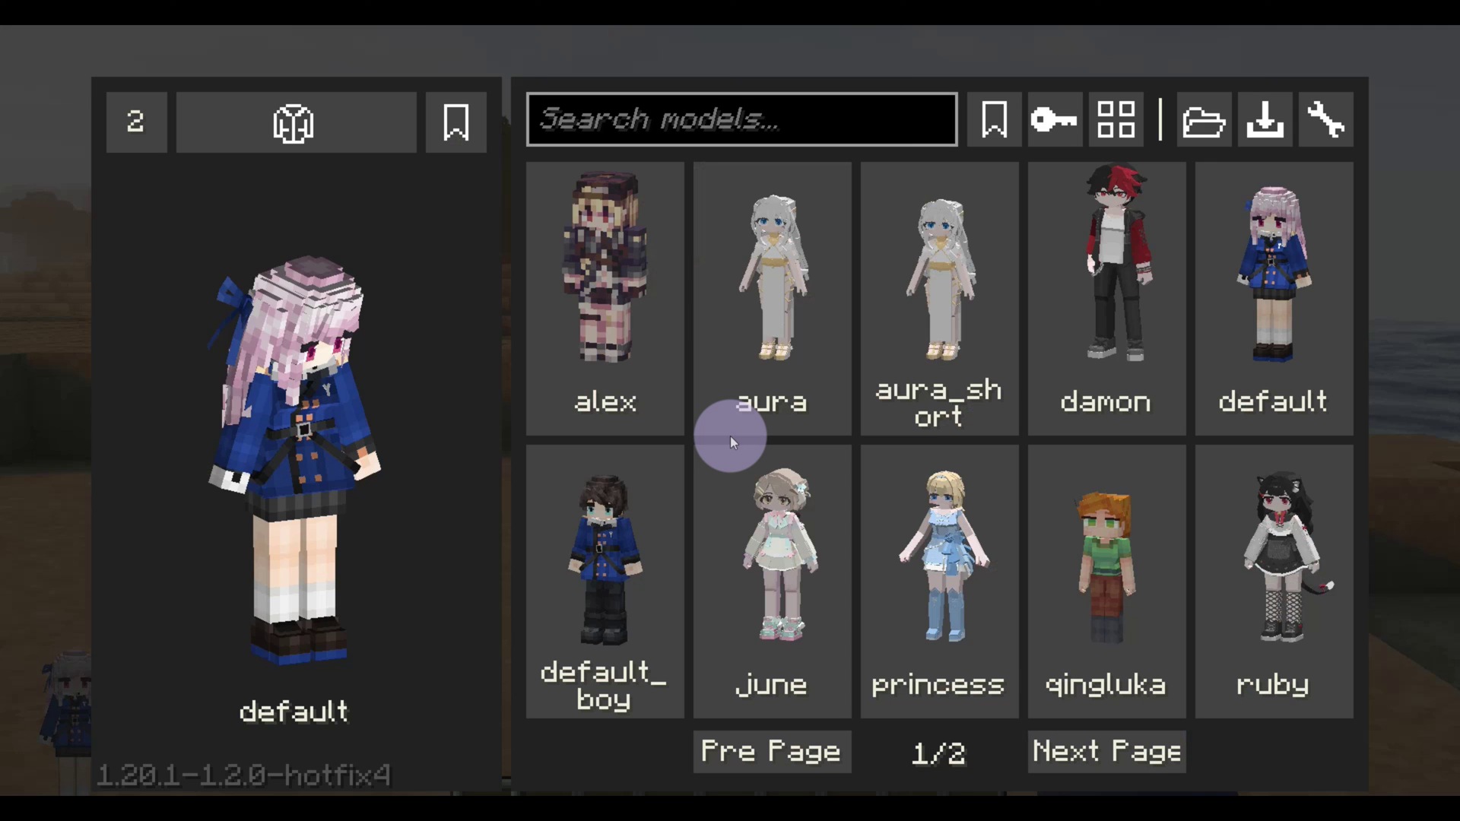
click(784, 313)
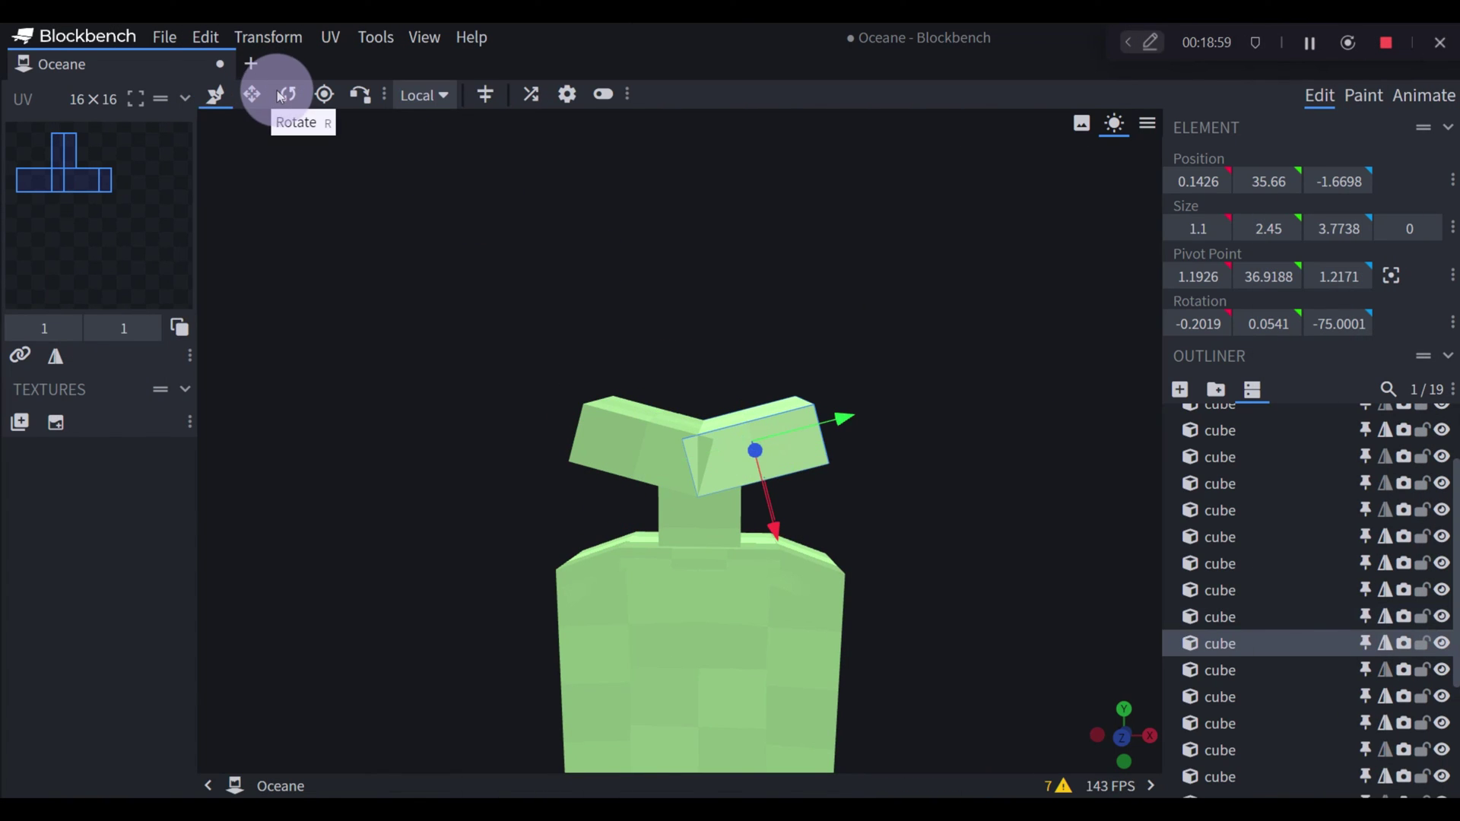
Tilt the small cube to -17° on Z and vertex-snap it onto the arm's end corner.
click(286, 94)
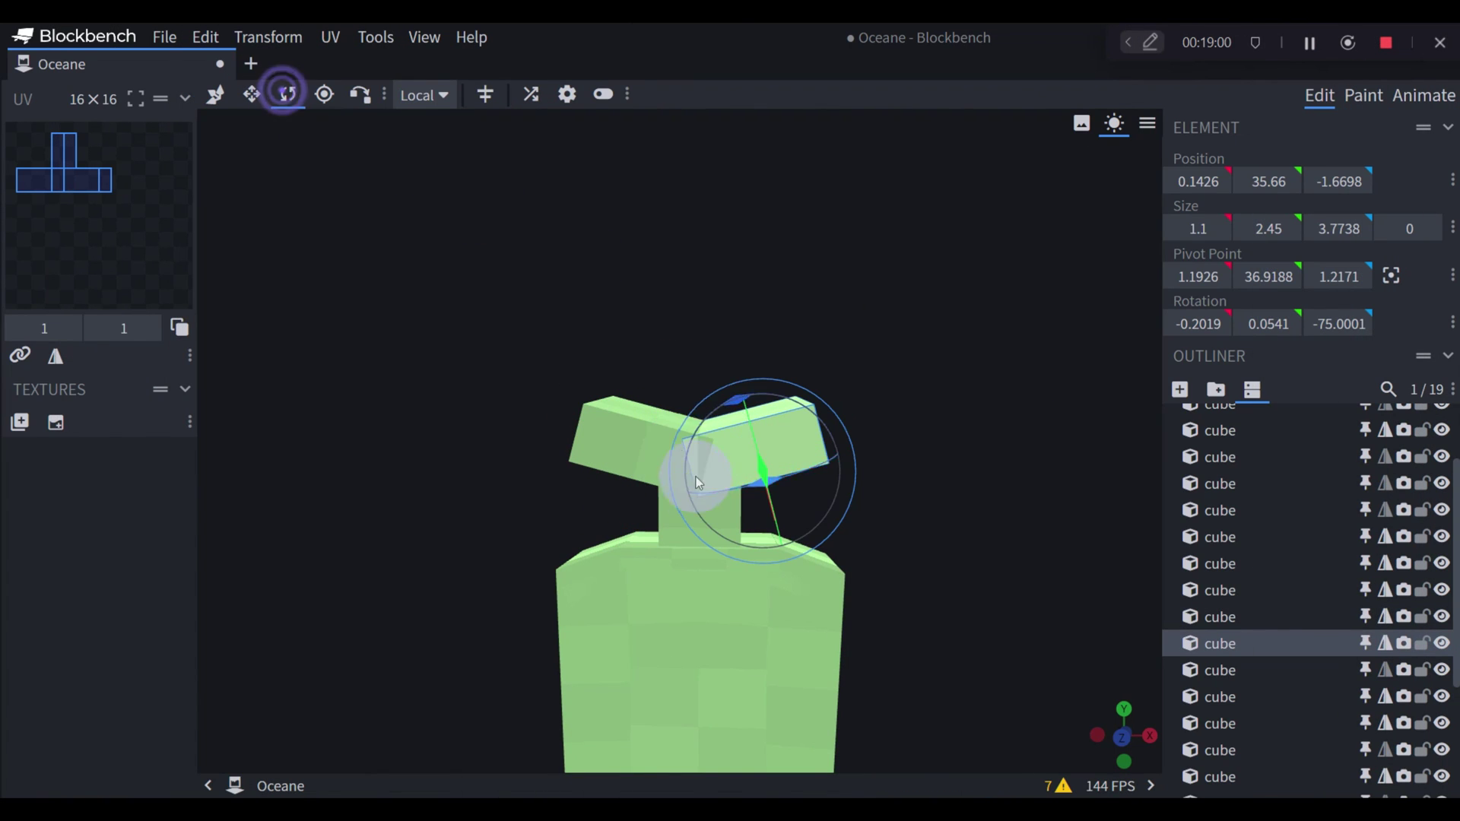
drag(698, 482, 394, 216)
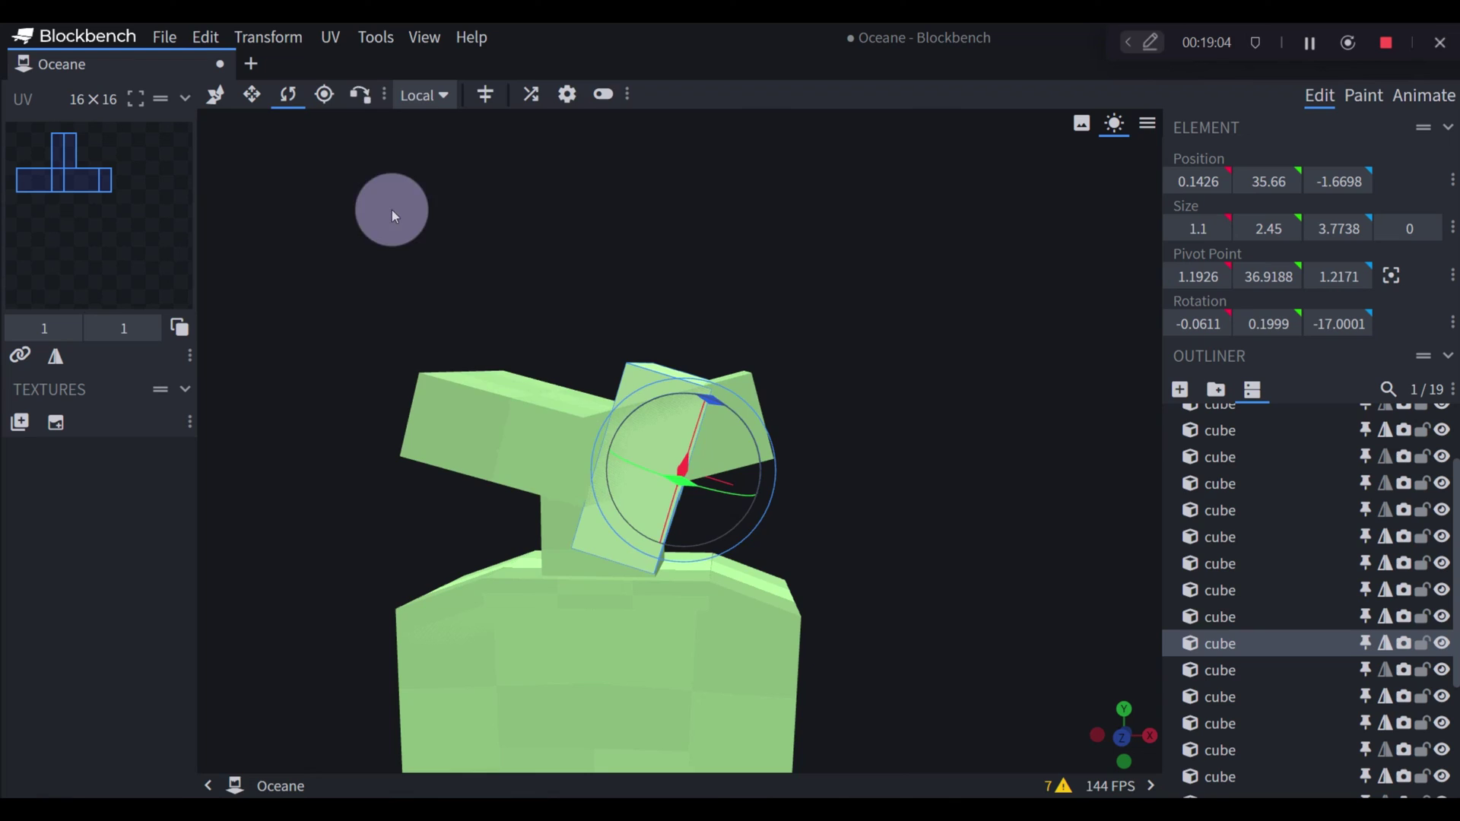
click(360, 95)
click(650, 578)
click(771, 454)
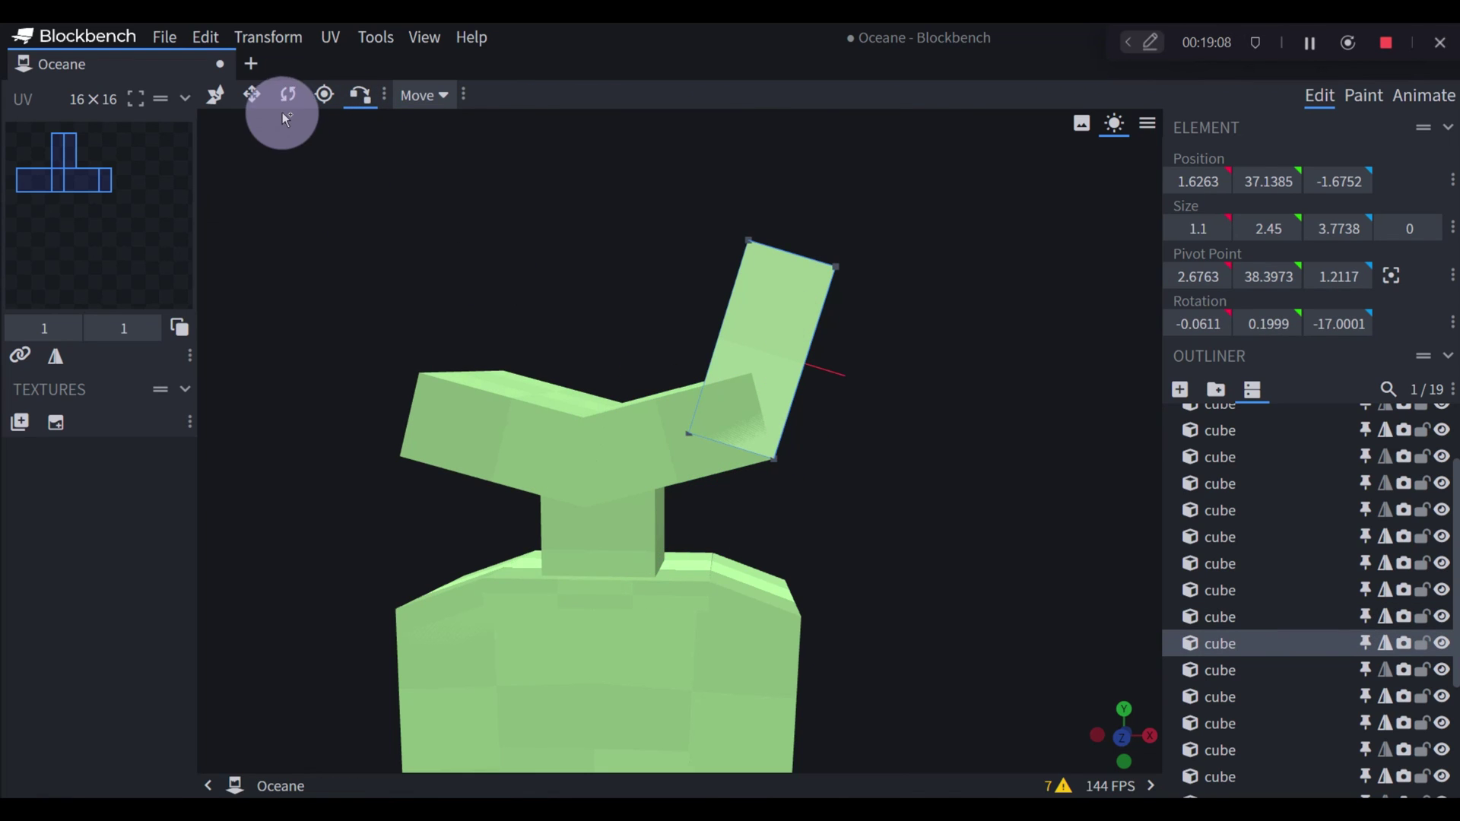
Narrow the cube to 0.6 wide on X.
click(215, 94)
drag(695, 325, 707, 342)
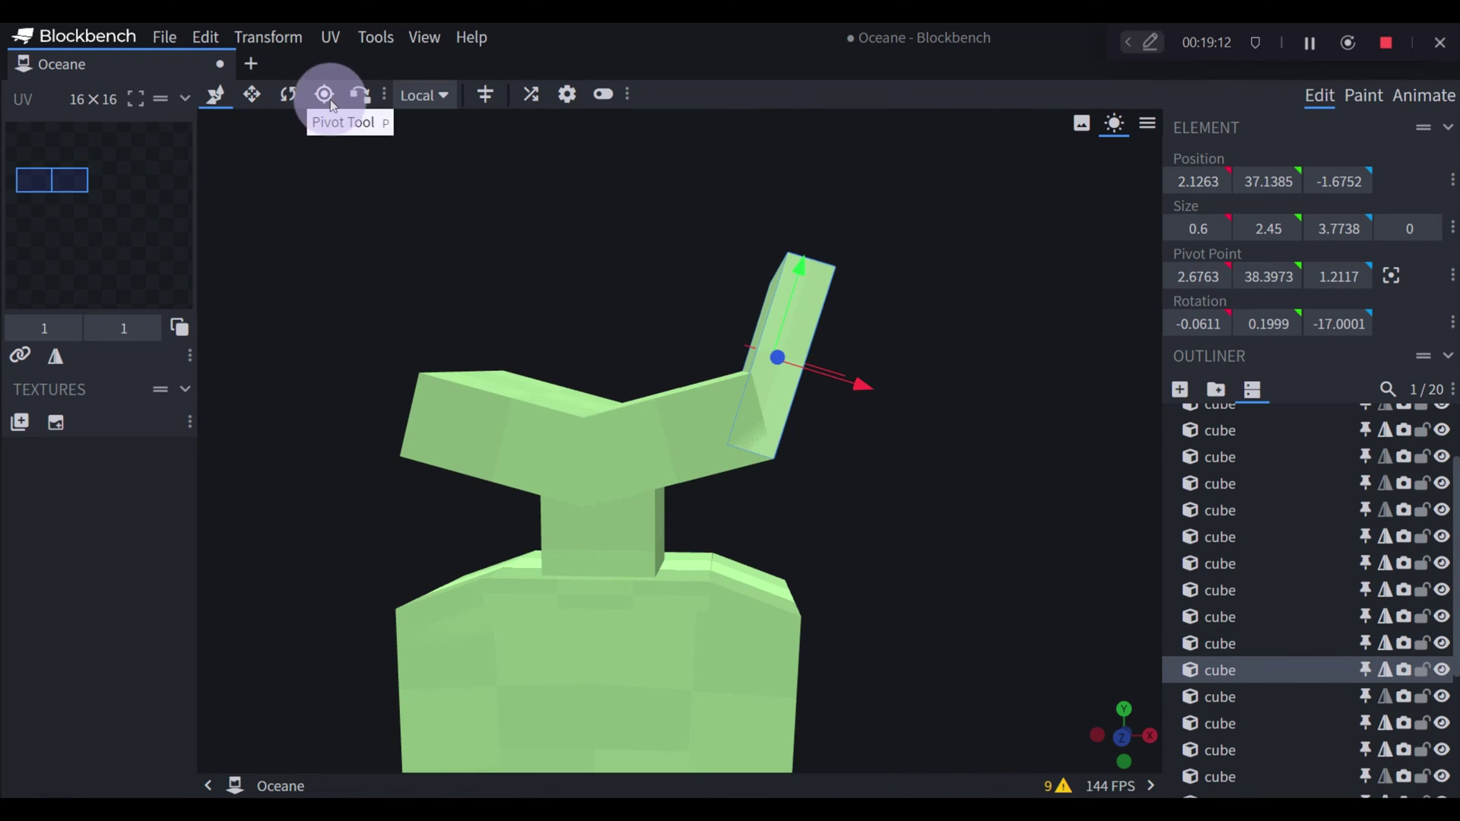
click(252, 94)
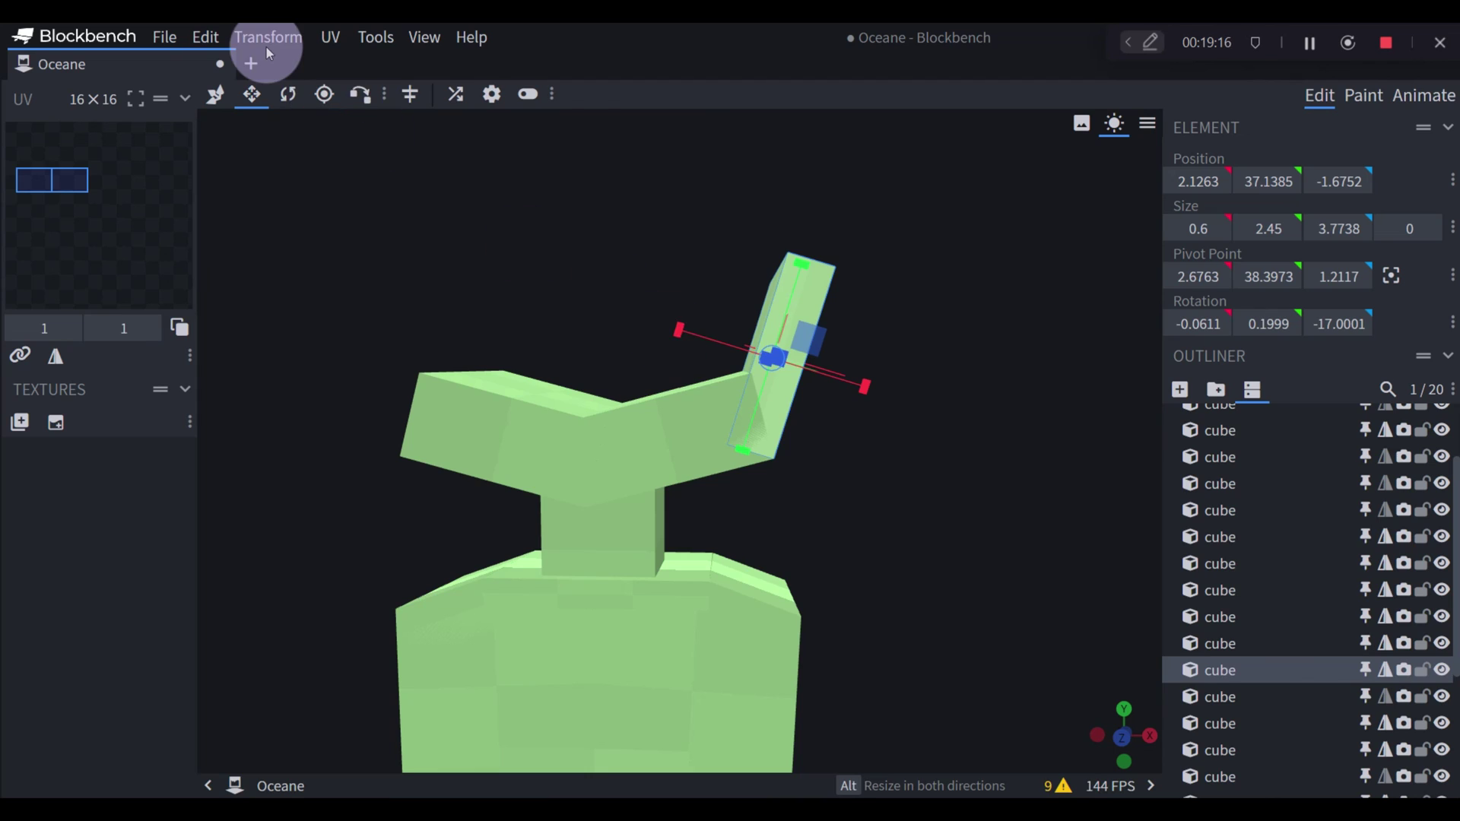